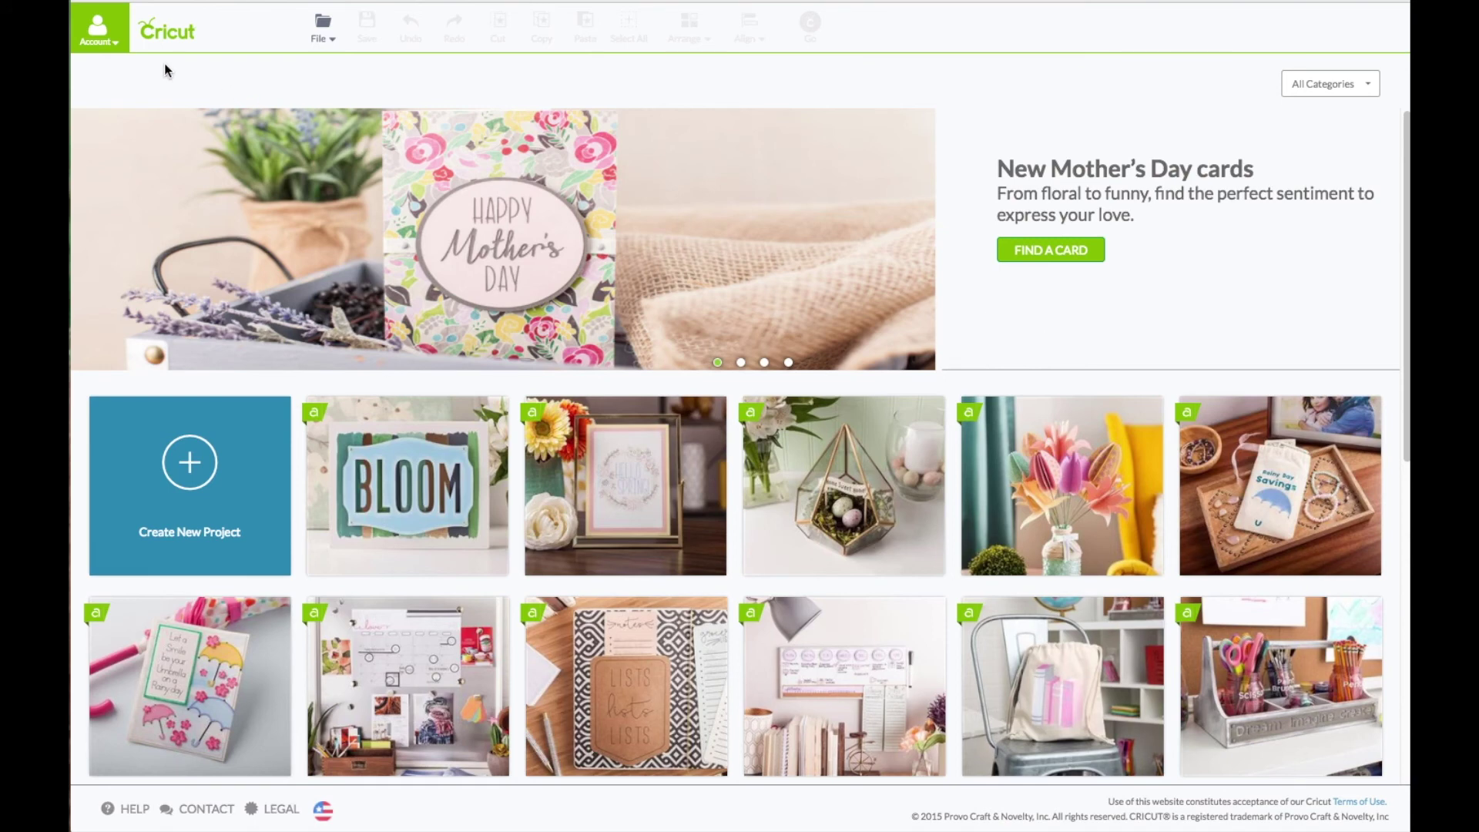
Step: Sign in to Cricut Design Space with the saved Cricut ID
click(106, 40)
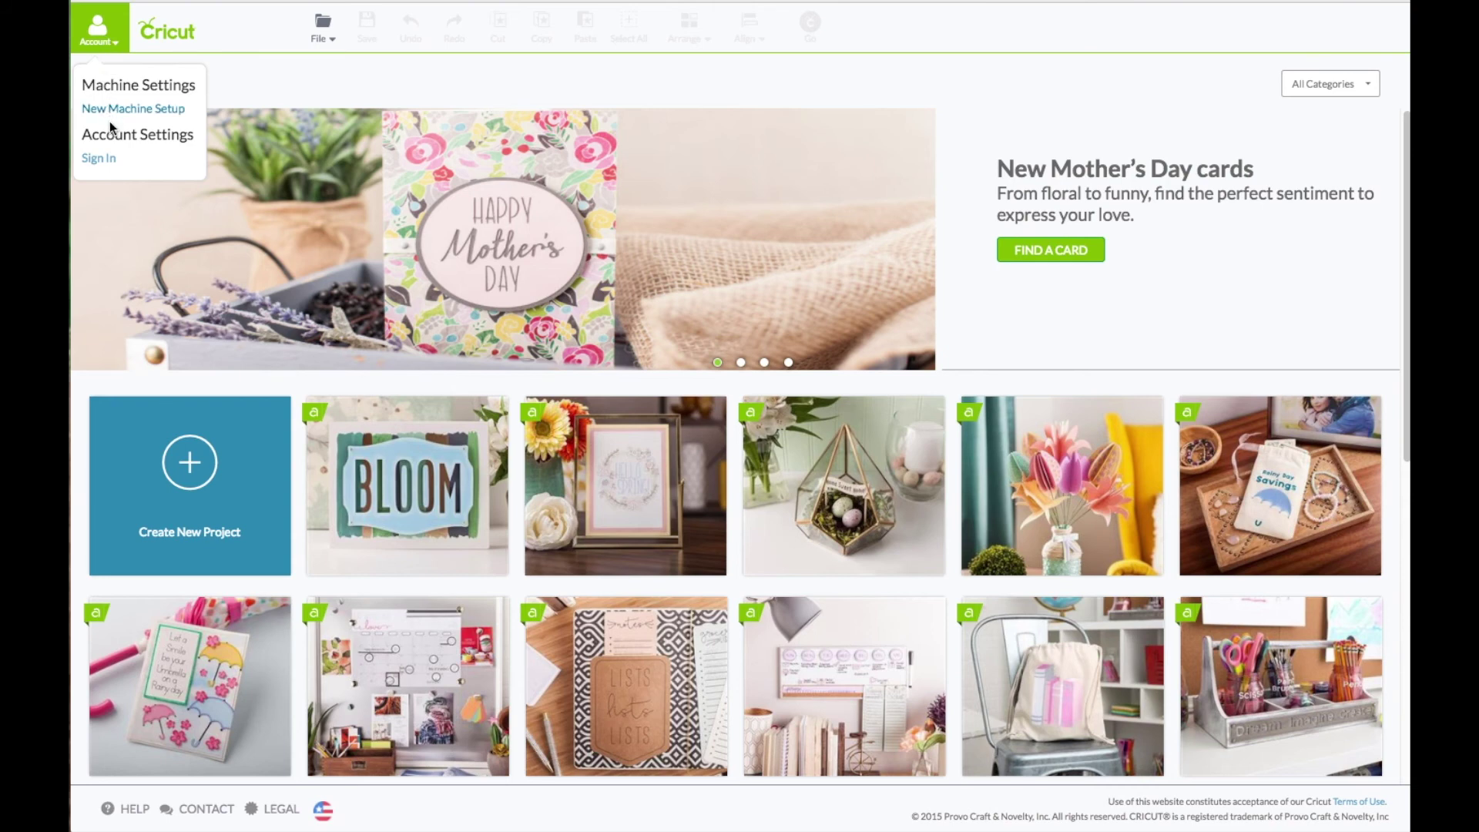
click(109, 157)
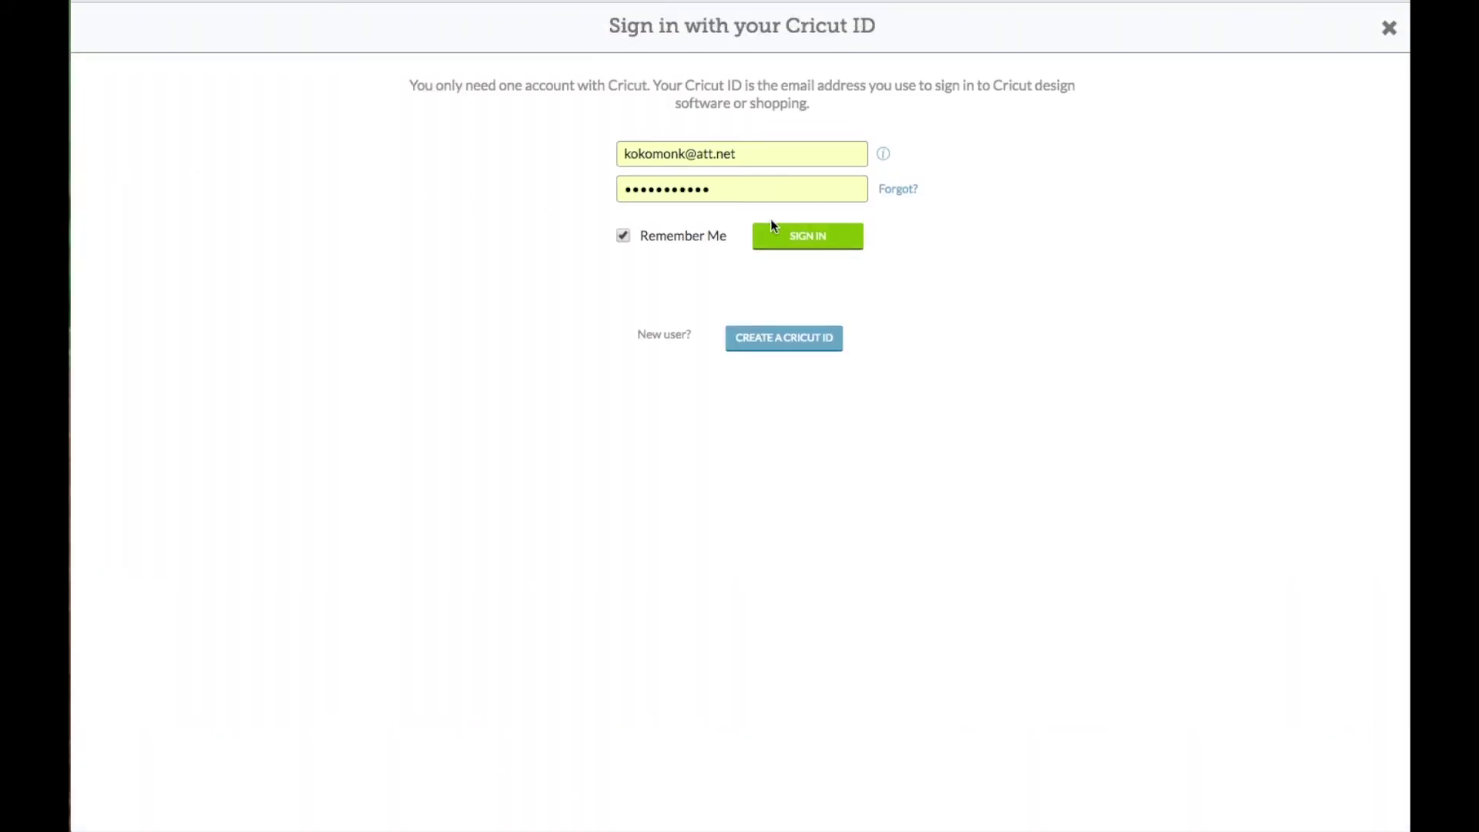
click(791, 235)
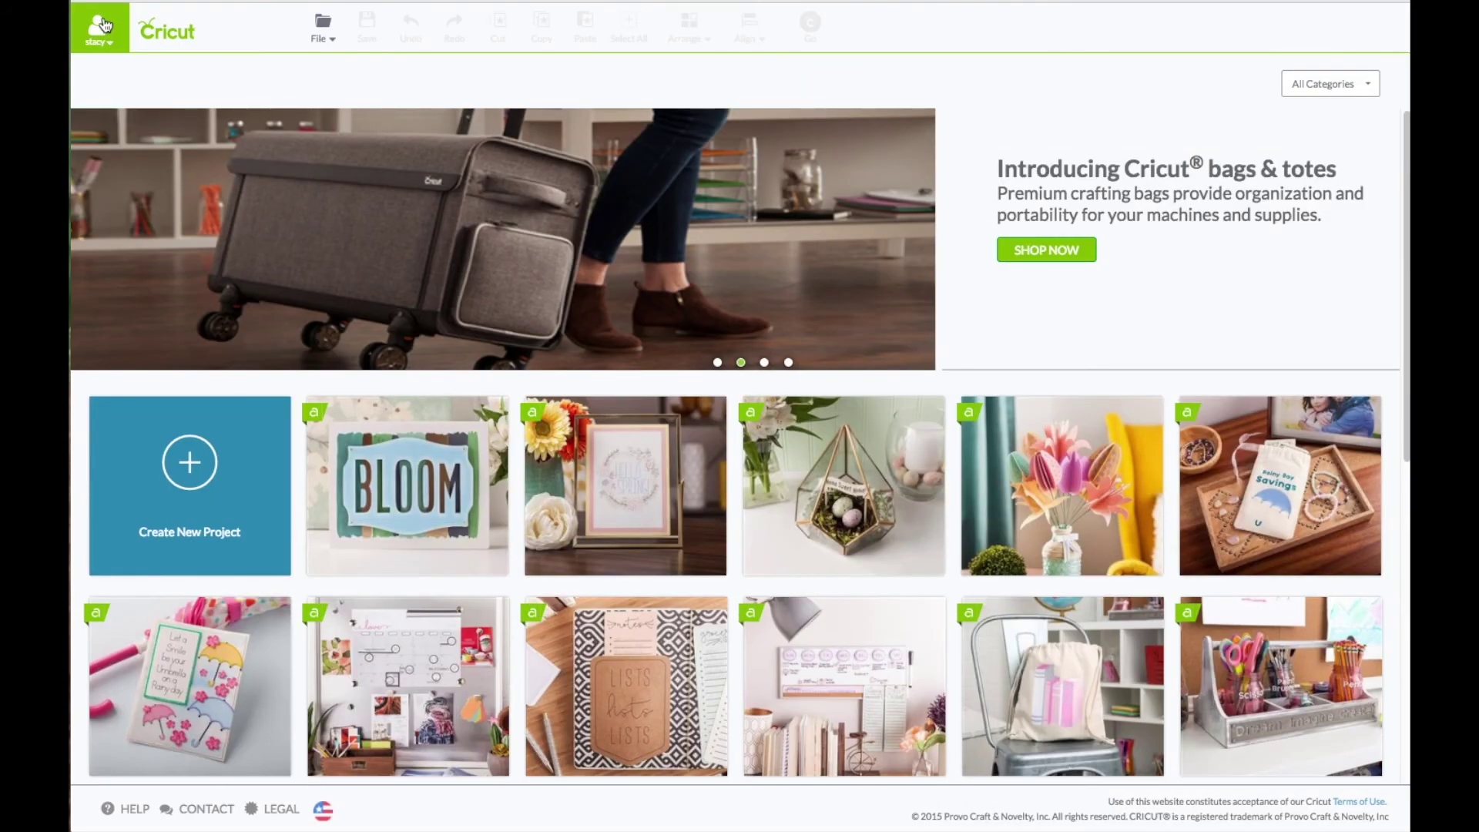
Step: Start a blank project and list all 50 images of the Simple Everyday Cards cartridge
click(251, 528)
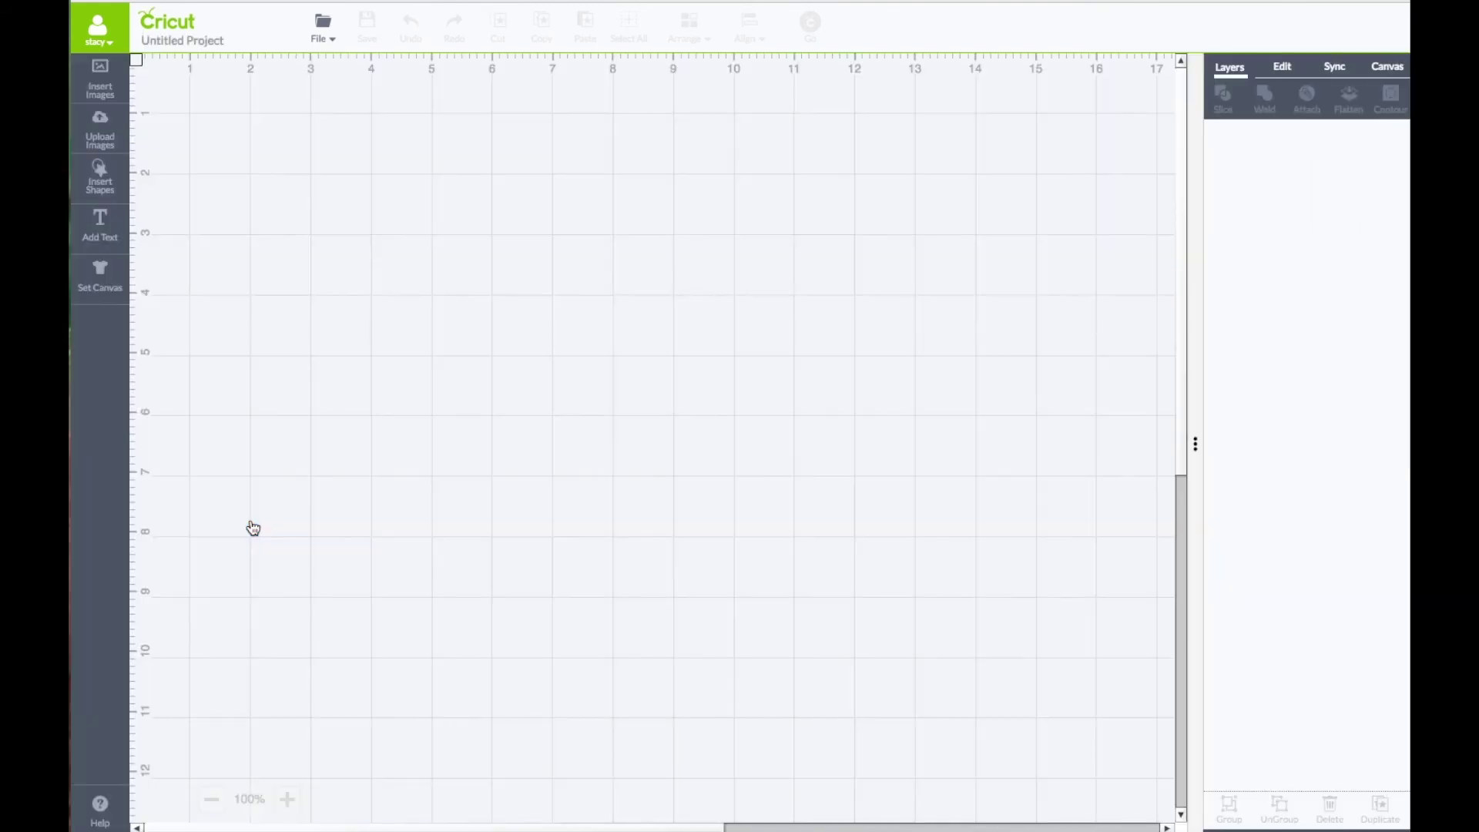
click(112, 81)
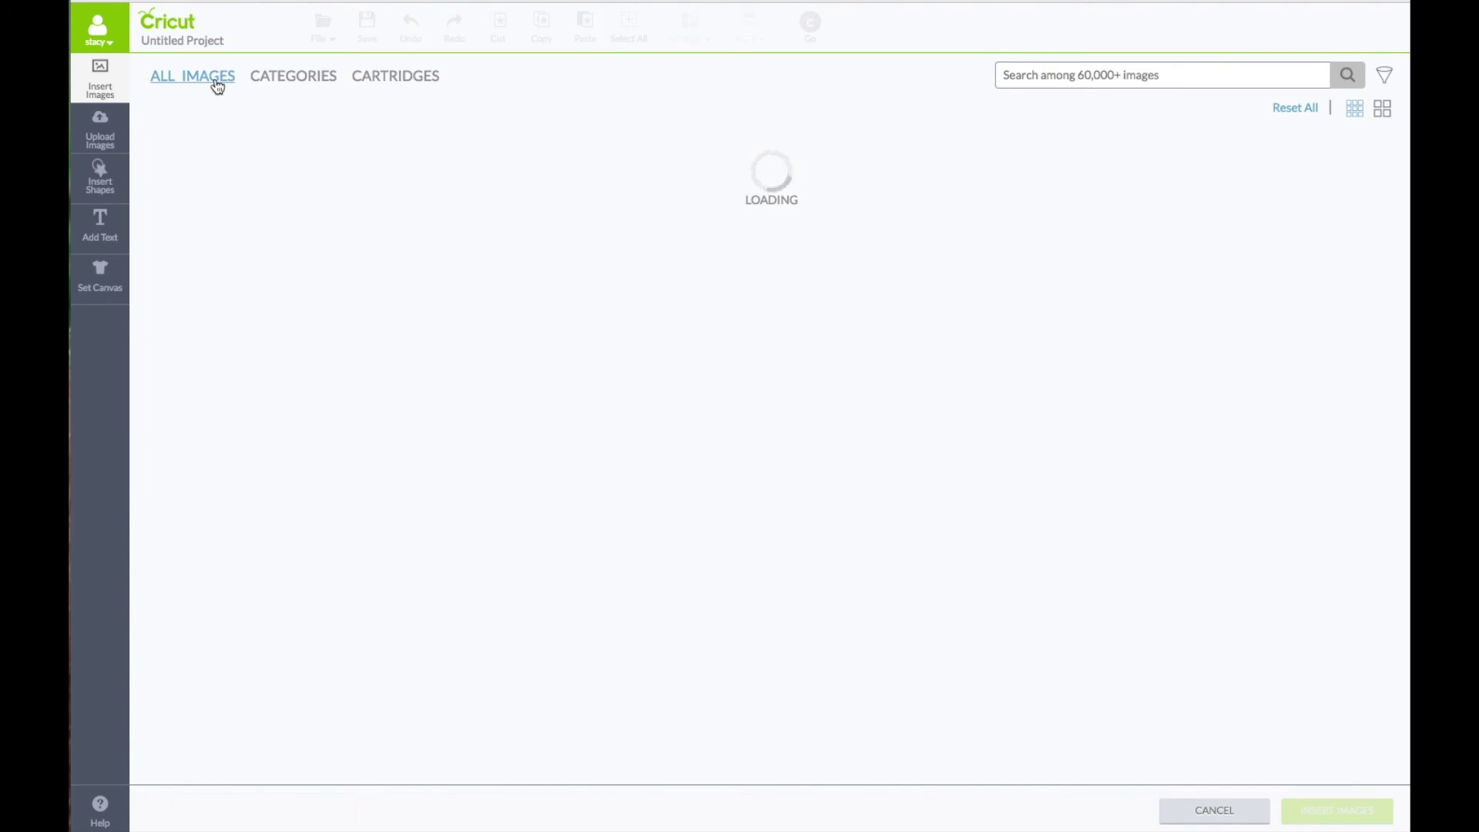
click(392, 78)
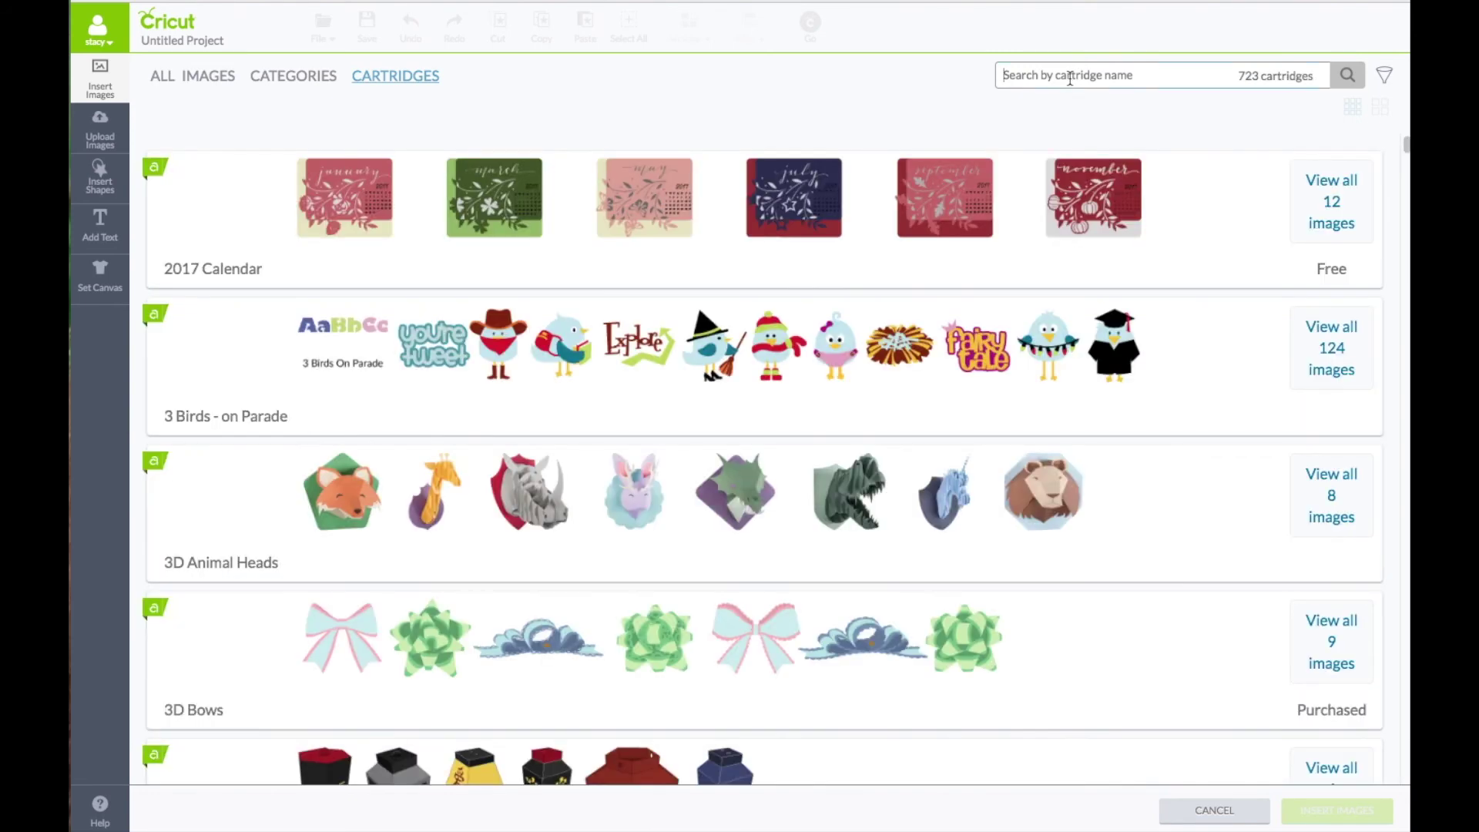
text(simple)
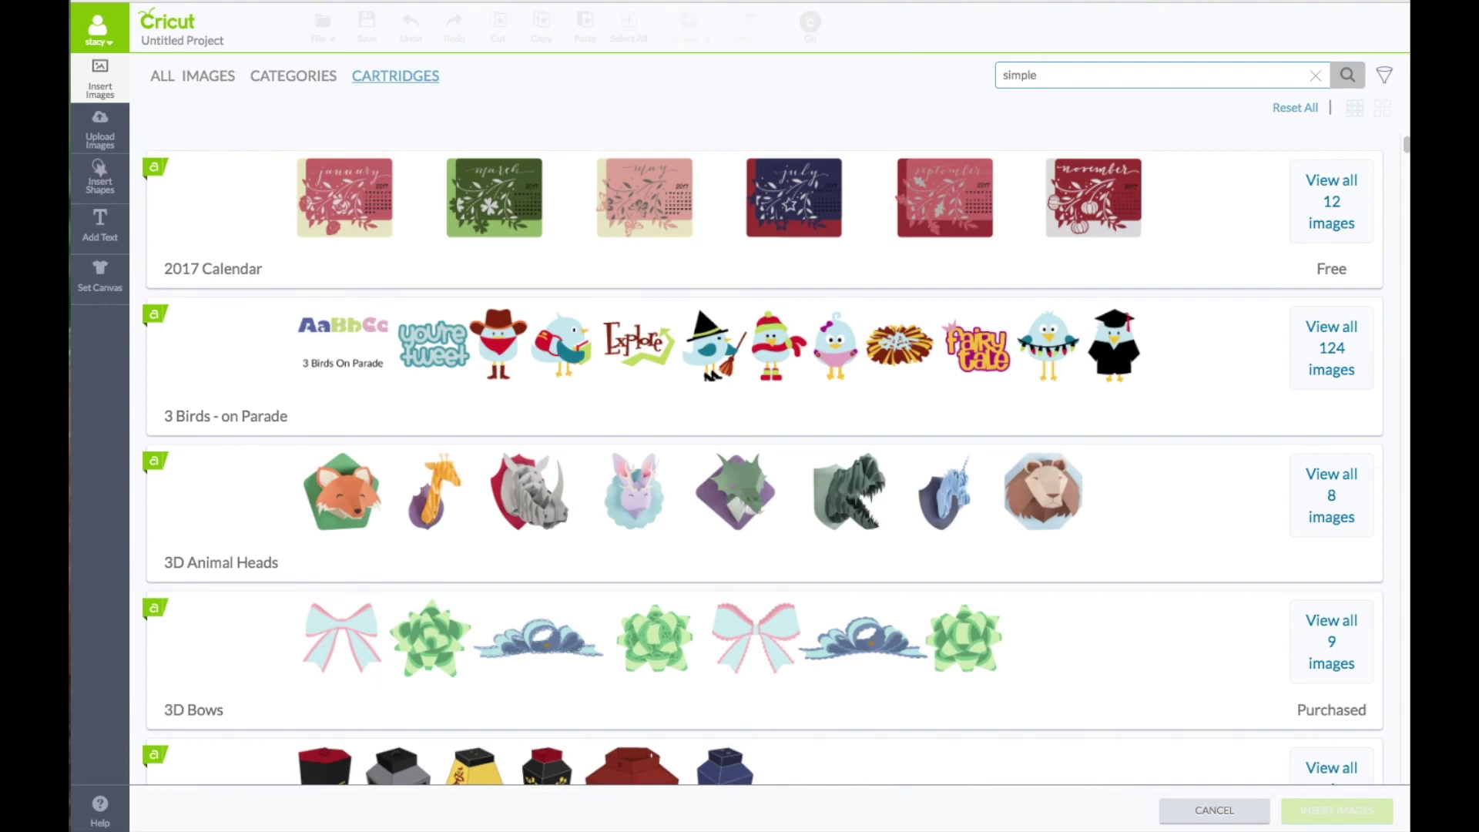
key(Return)
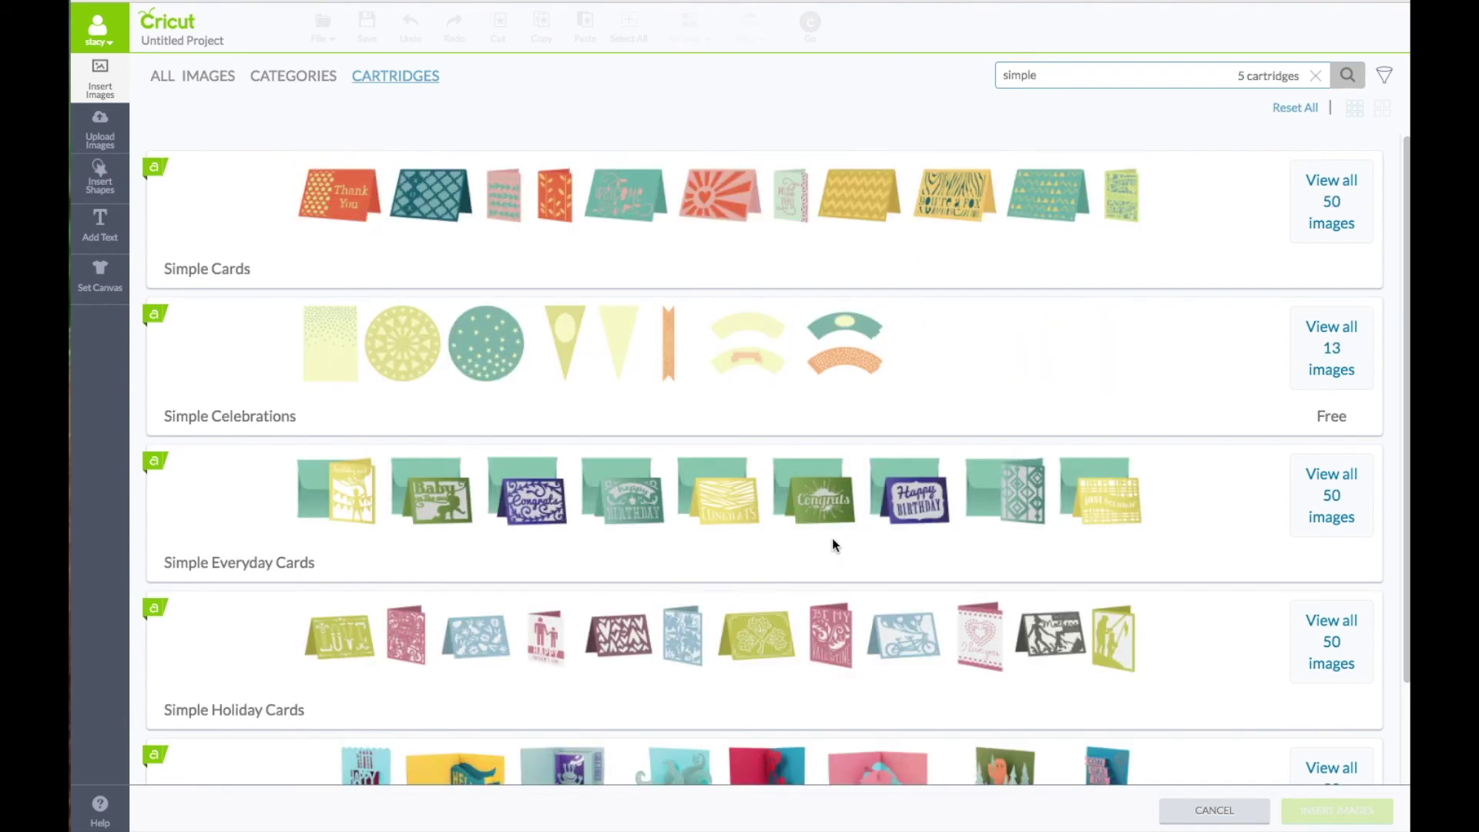
click(1319, 490)
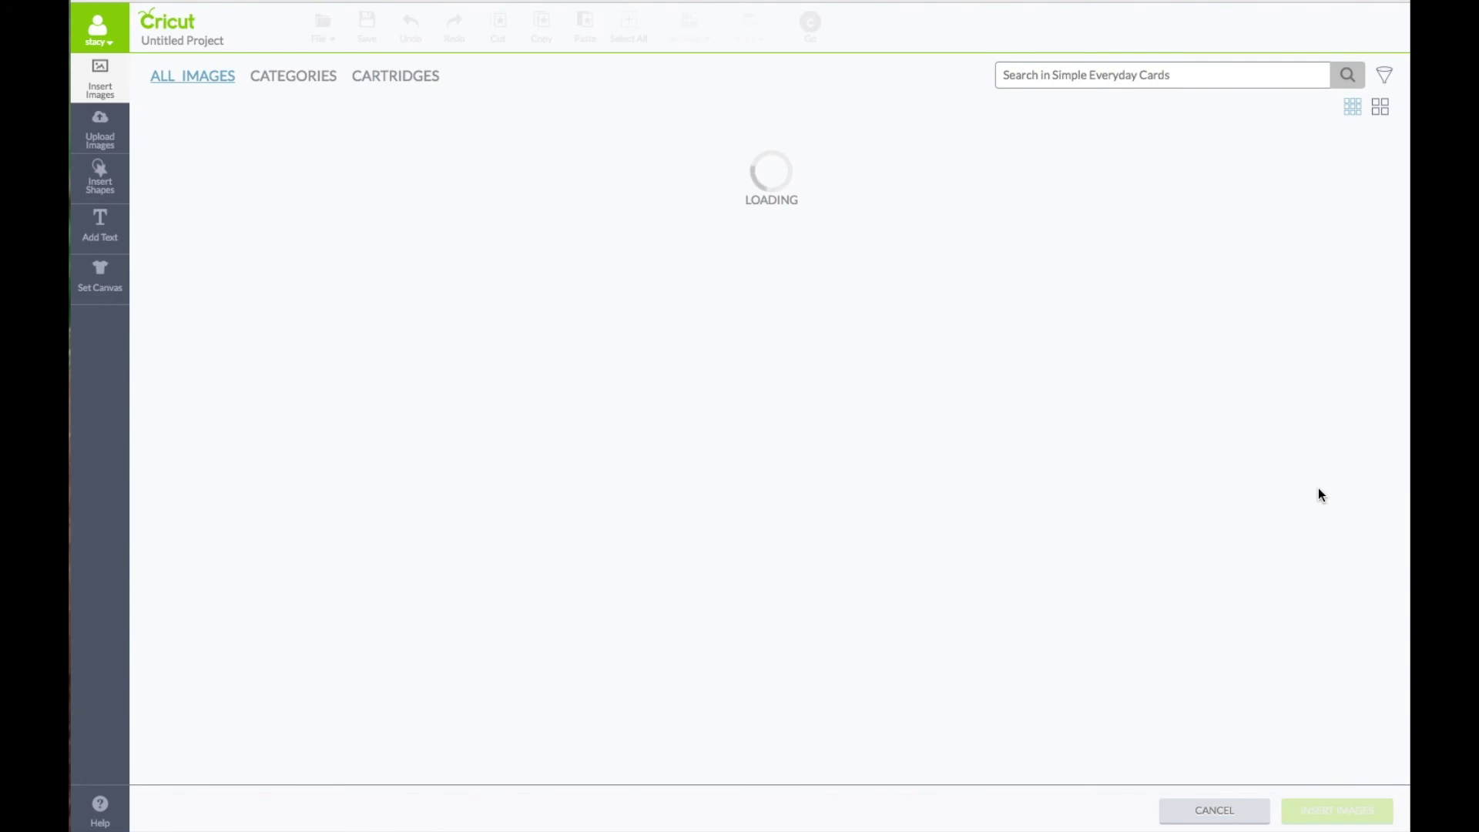
Step: Select the heartbeat Get Well Soon card from the enlarged thumbnail view
click(1379, 114)
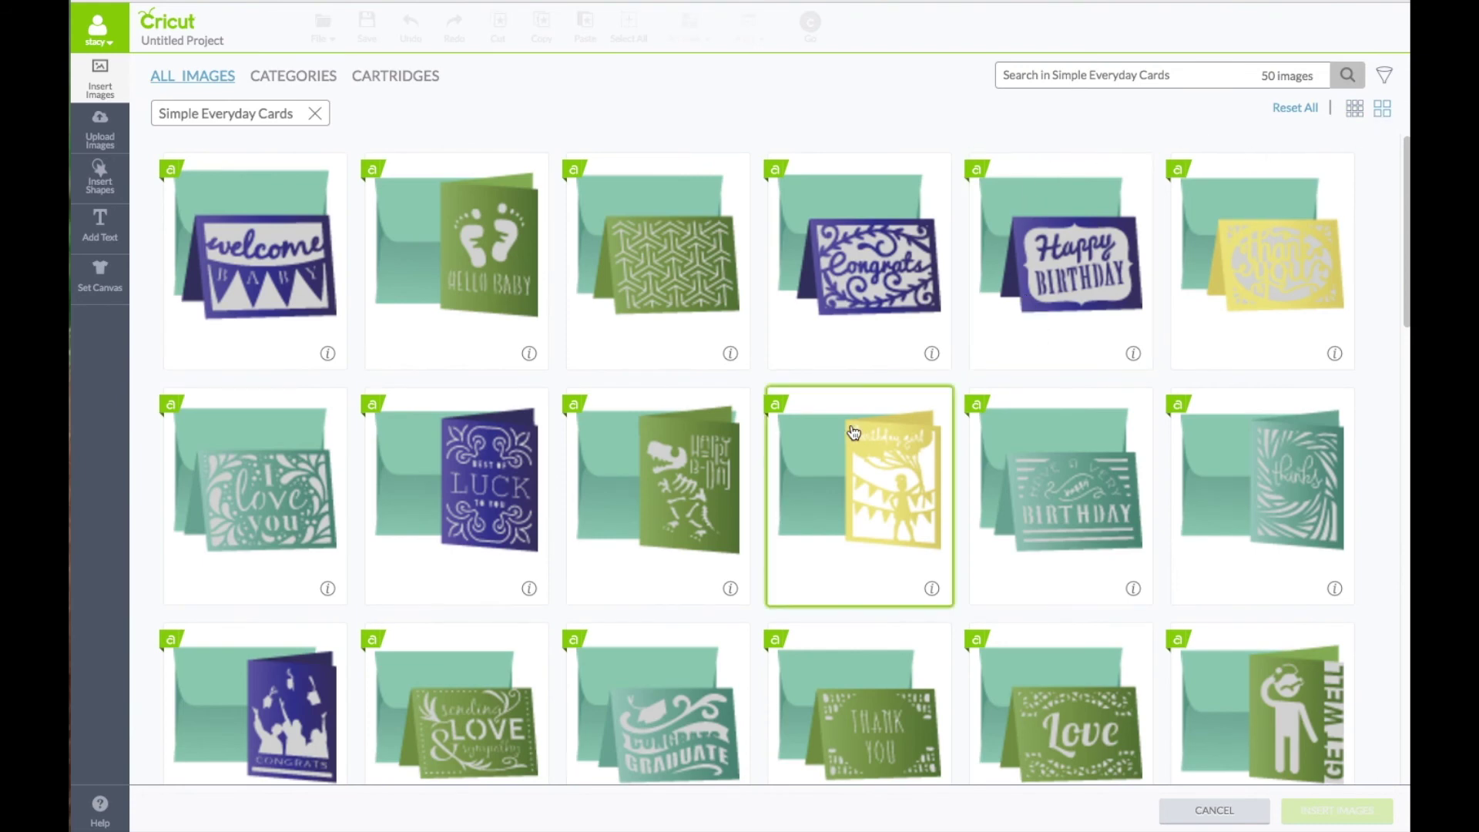
scroll(907, 373, down, 1)
scroll(905, 376, down, 2)
scroll(903, 377, down, 1)
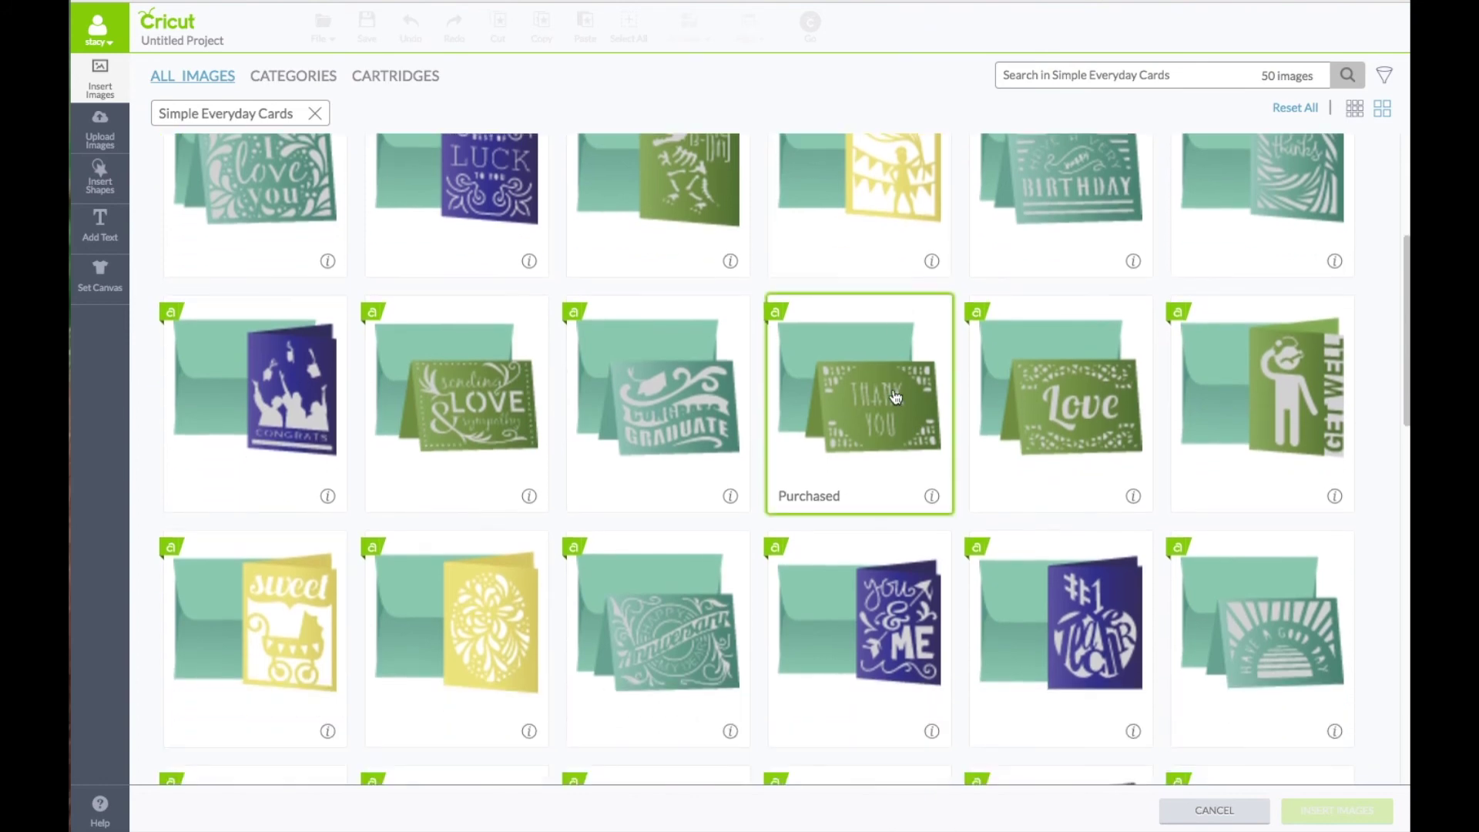
scroll(895, 397, down, 2)
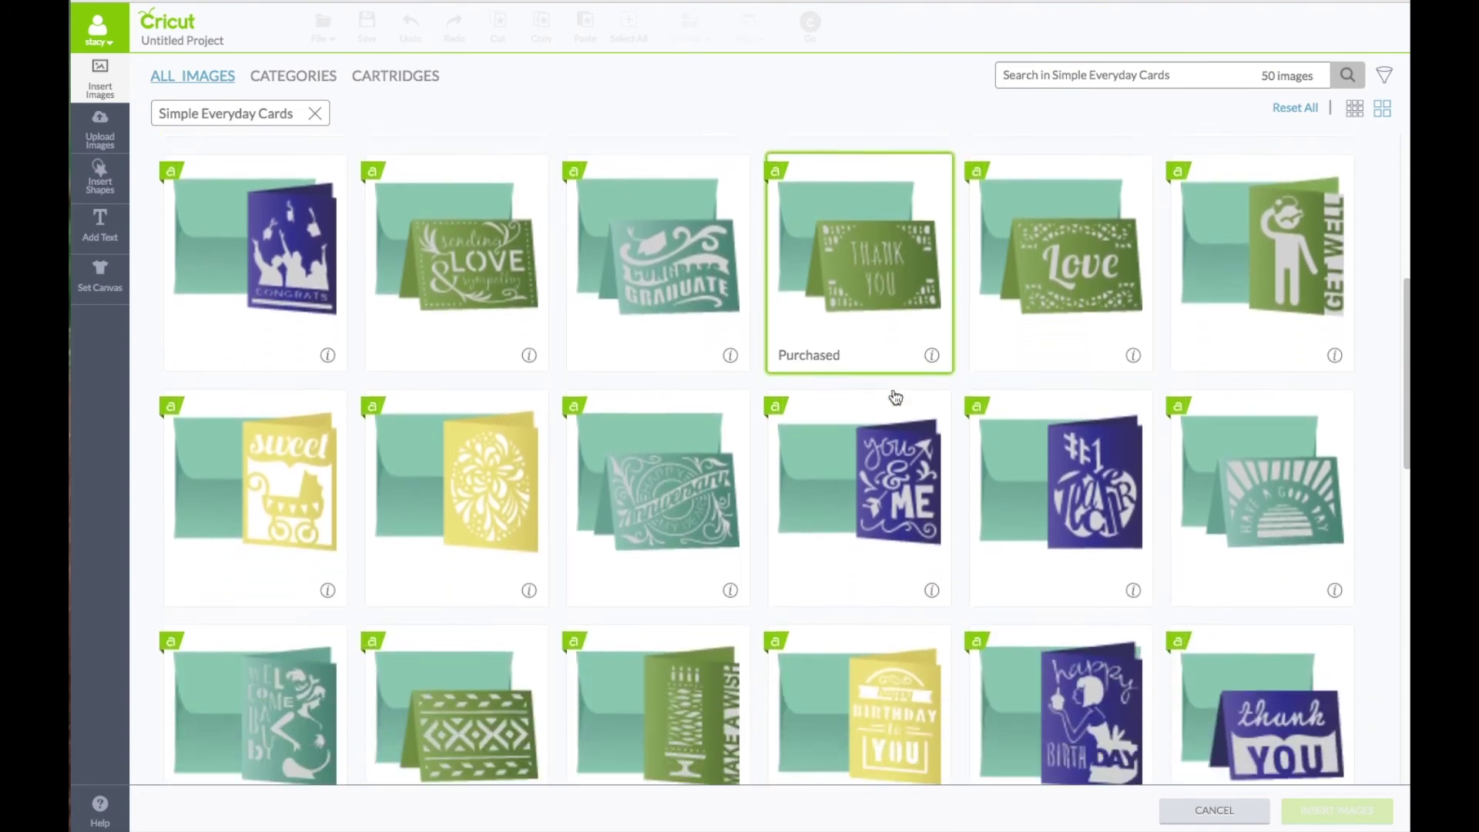
scroll(895, 397, down, 3)
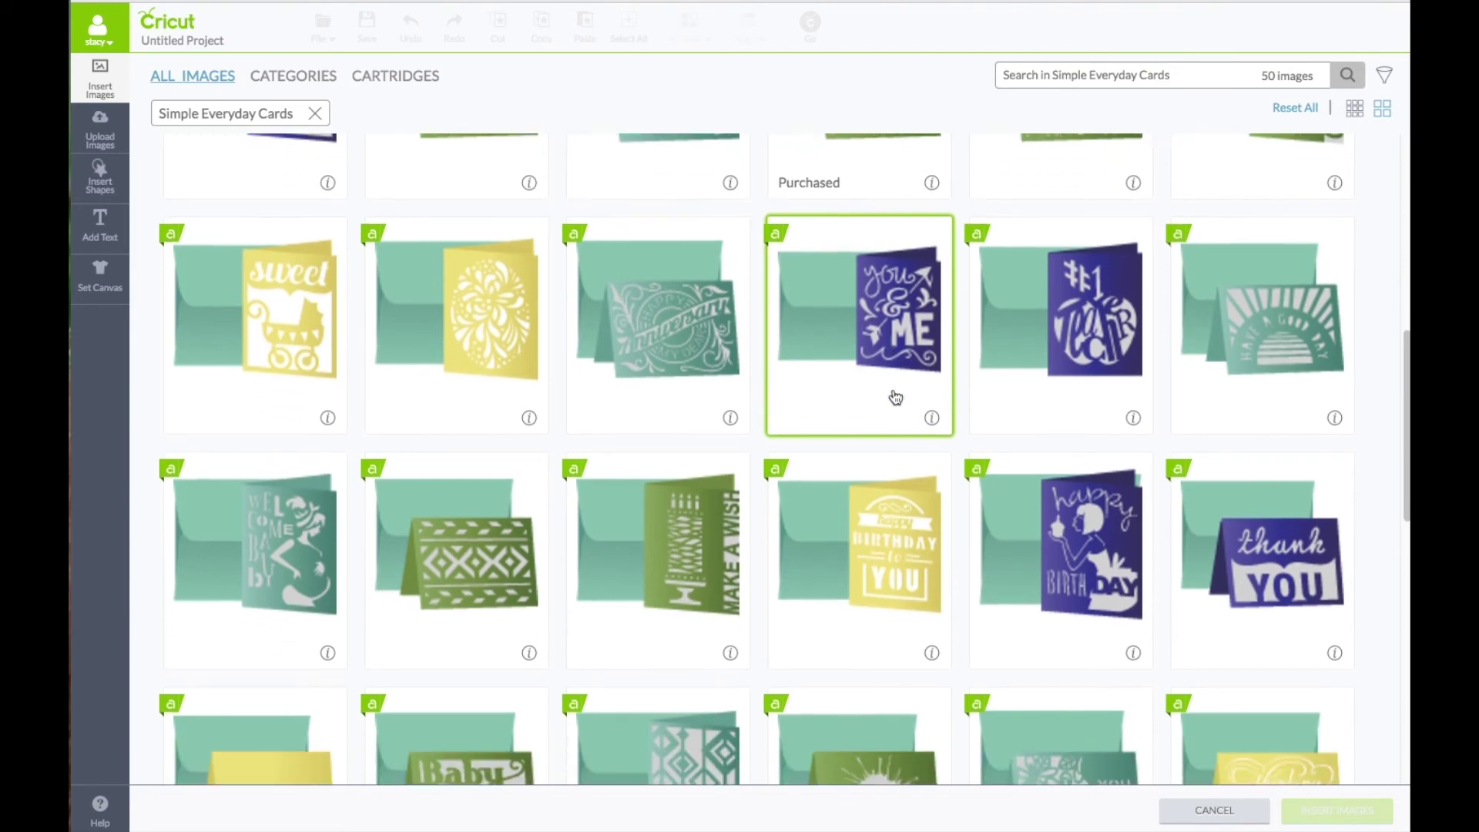
scroll(895, 396, down, 1)
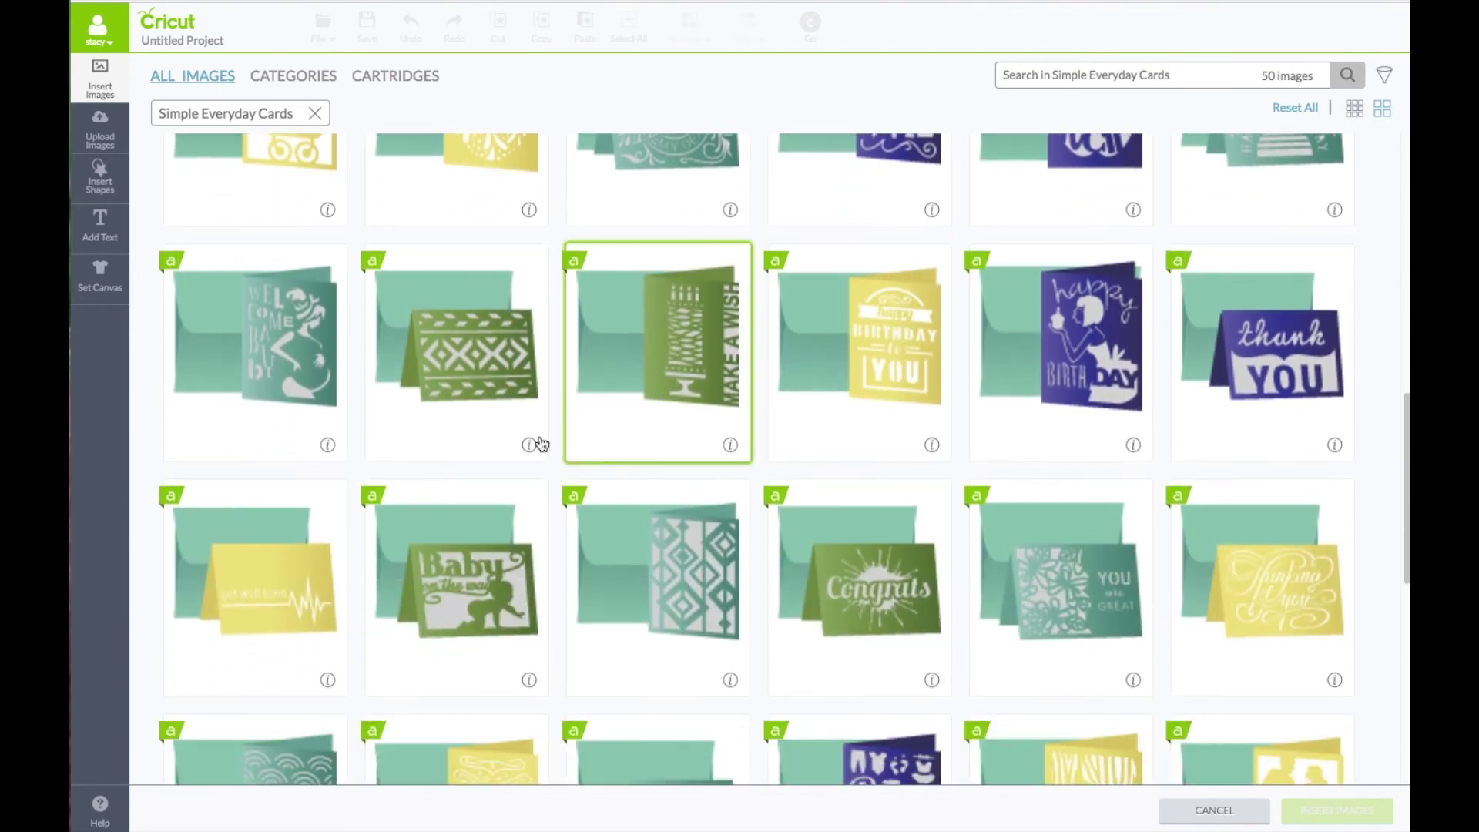
click(249, 584)
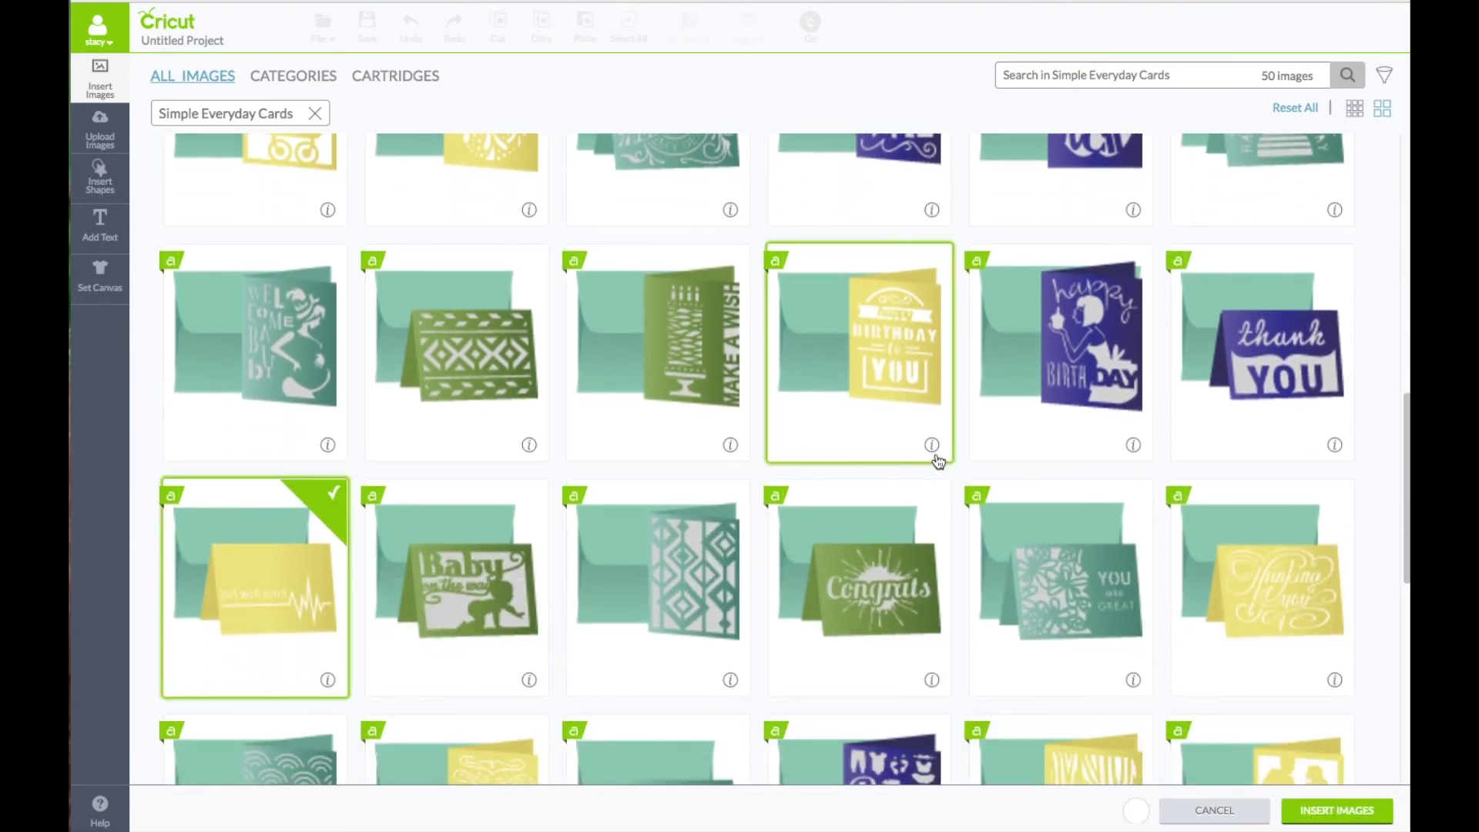
Step: Pick two more card designs further down and insert all three selections onto the canvas
scroll(995, 451, down, 1)
scroll(995, 455, down, 3)
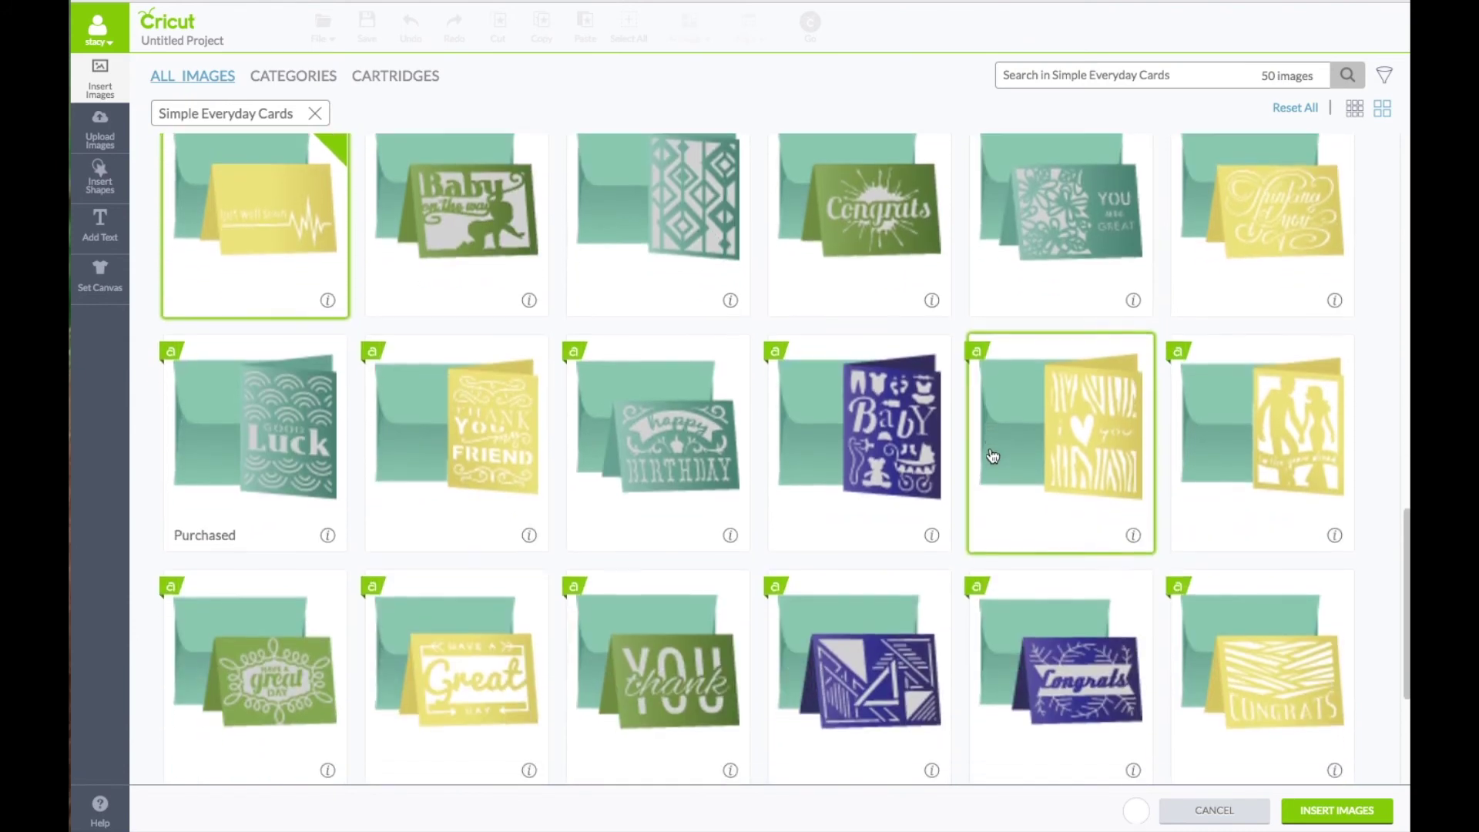
scroll(988, 462, down, 3)
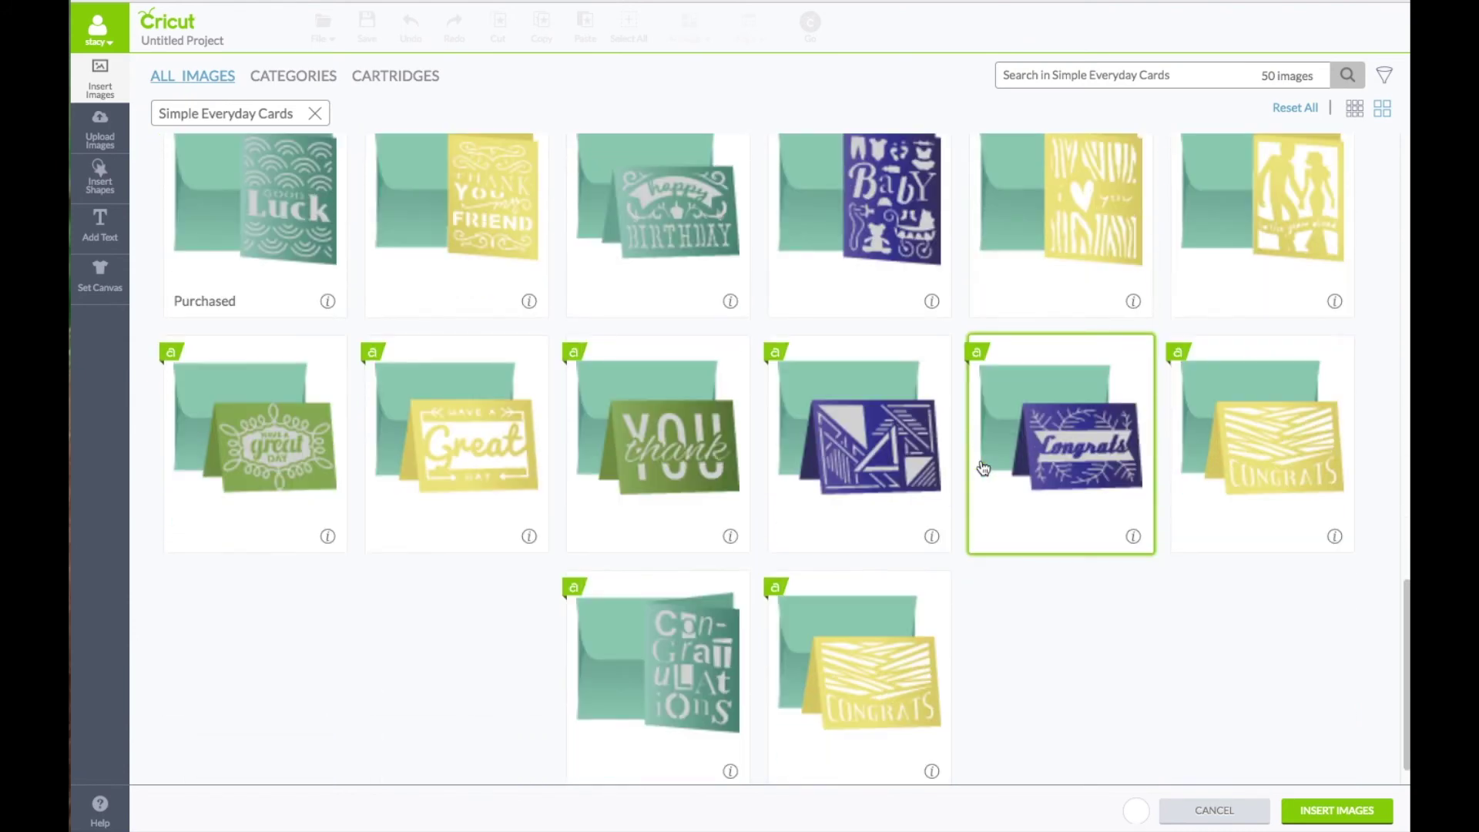
scroll(1016, 501, up, 6)
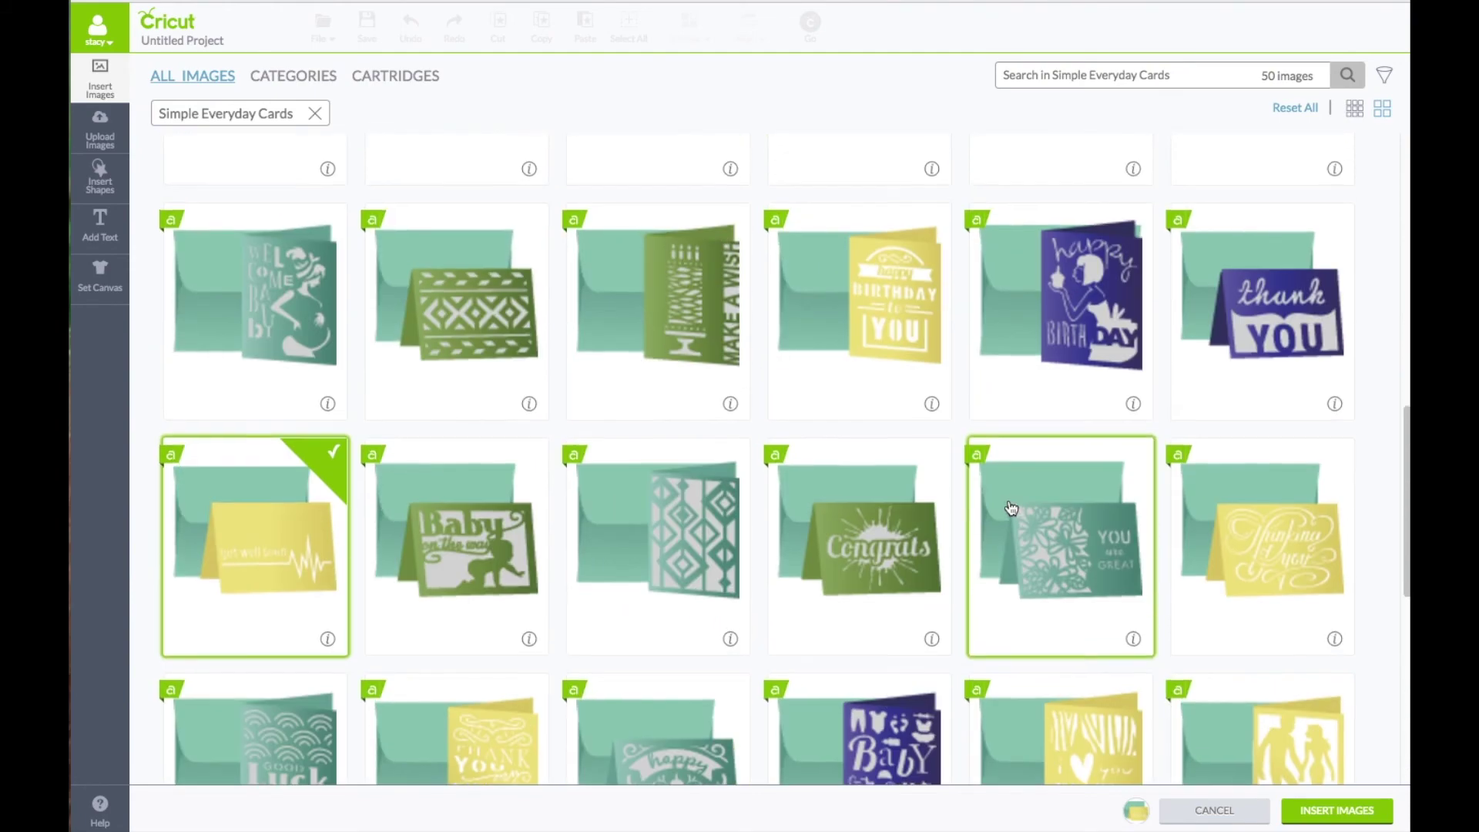
scroll(1009, 506, up, 8)
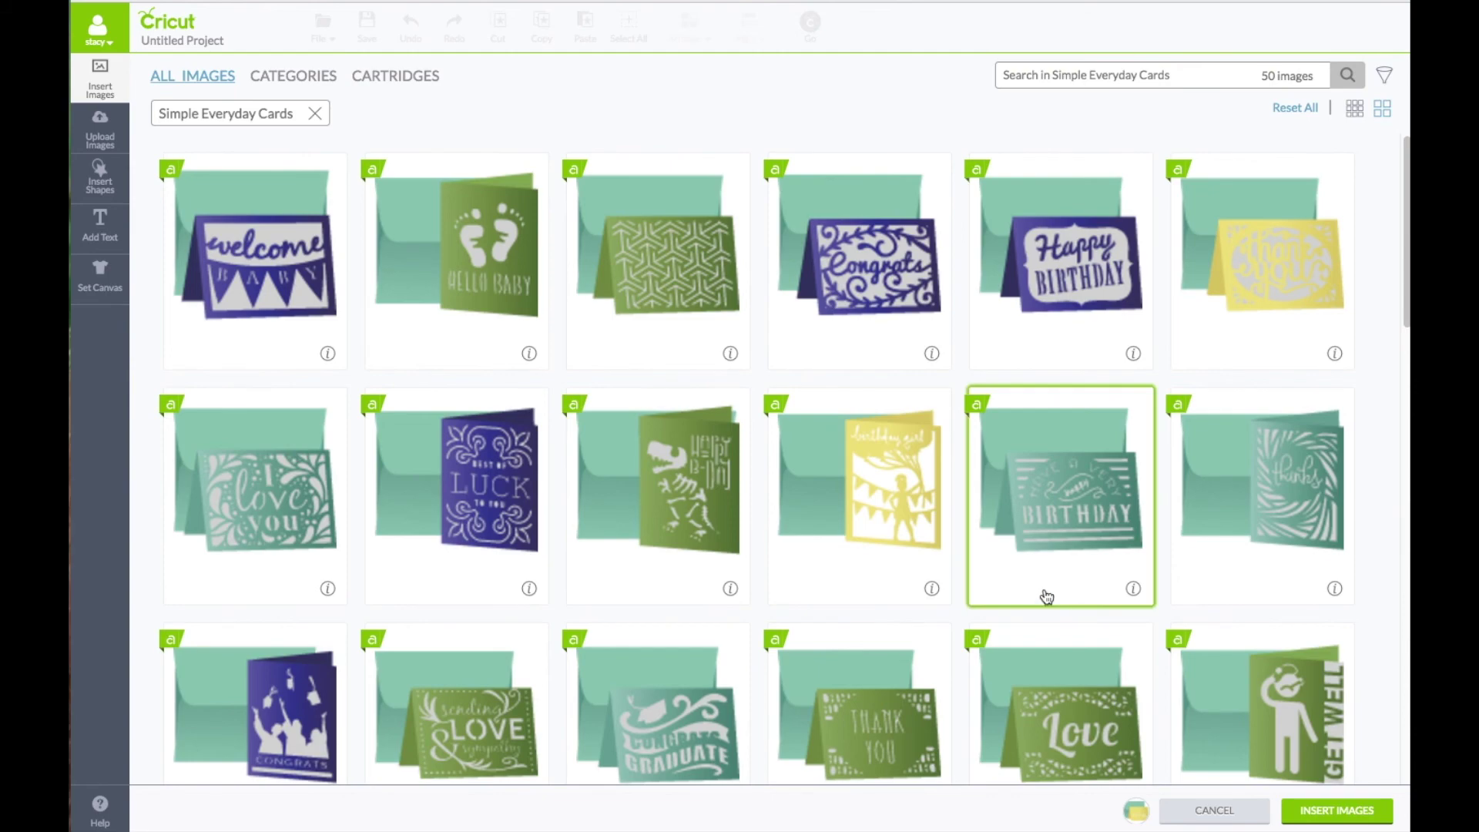
scroll(1045, 597, down, 5)
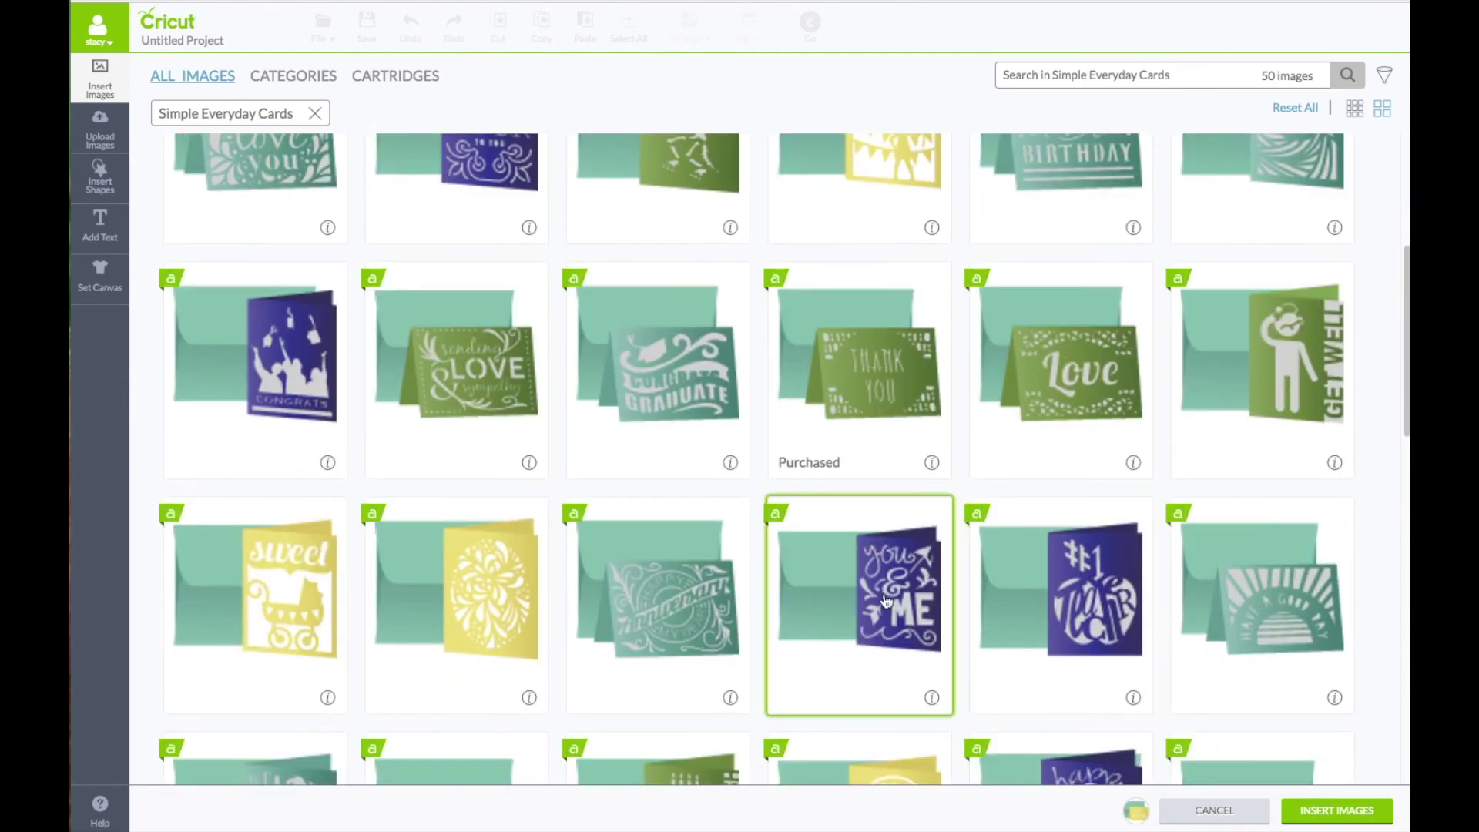
scroll(1088, 589, down, 3)
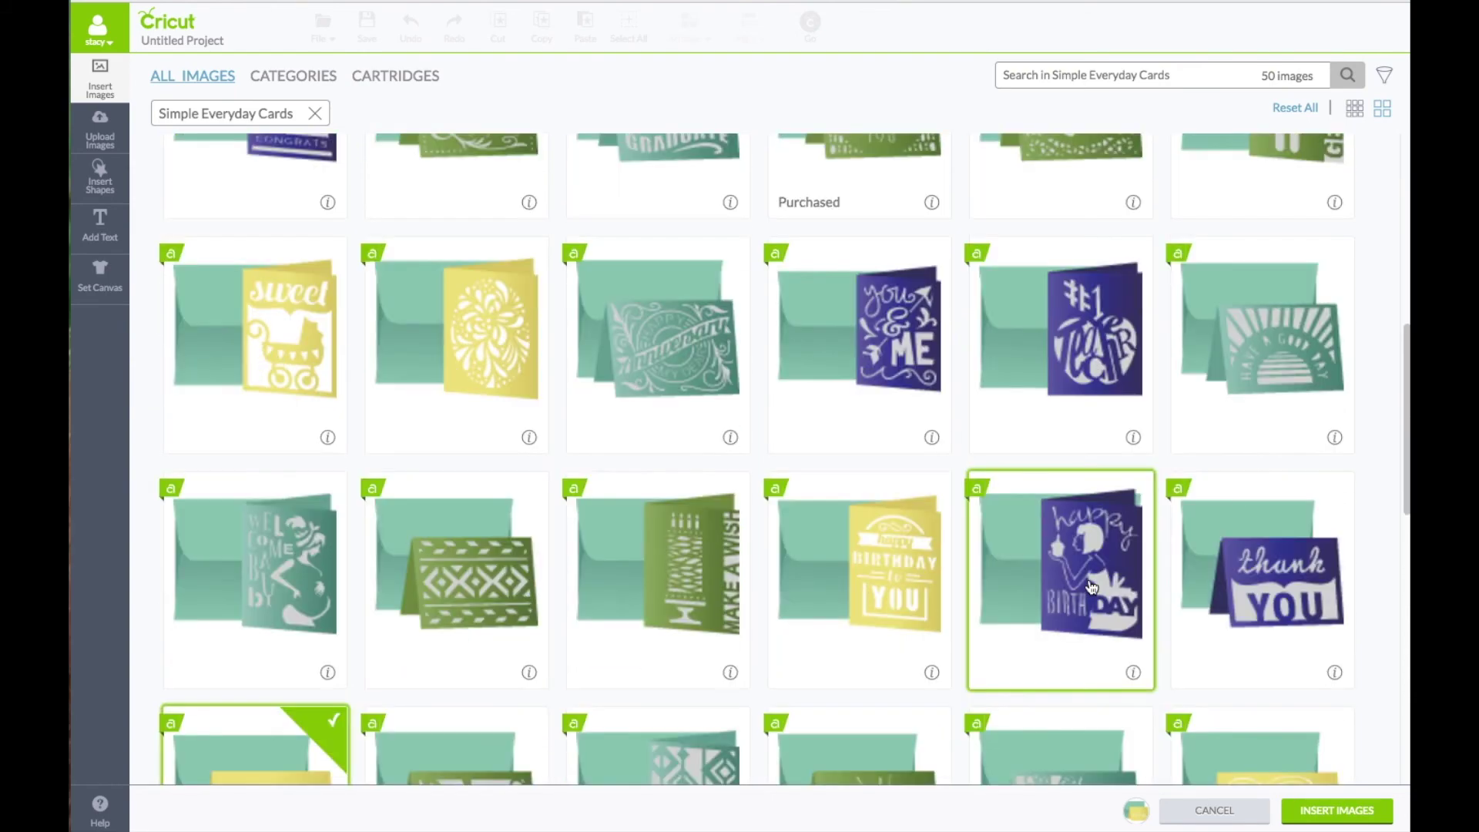
scroll(1090, 588, down, 3)
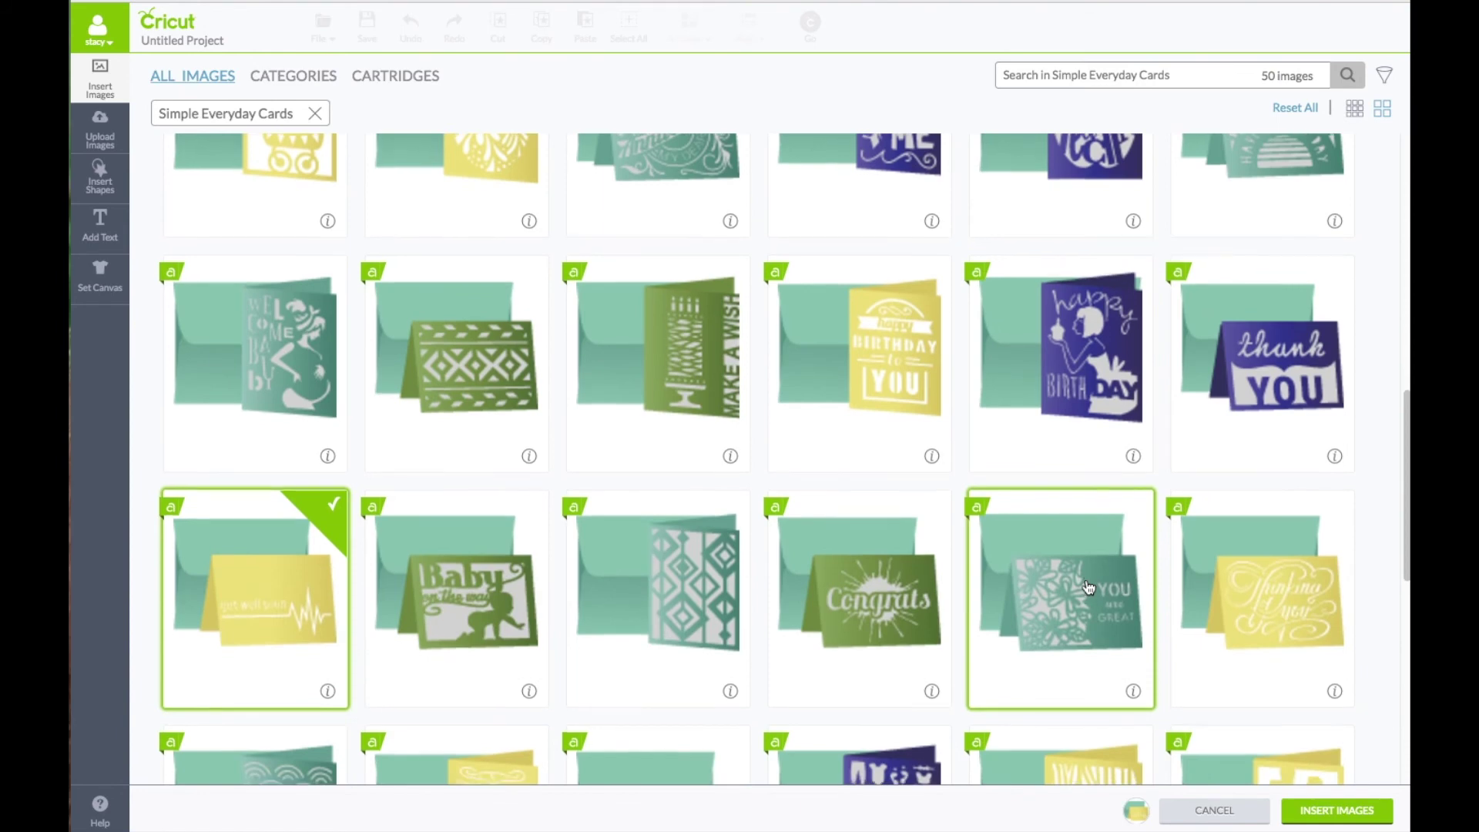
scroll(1088, 588, down, 3)
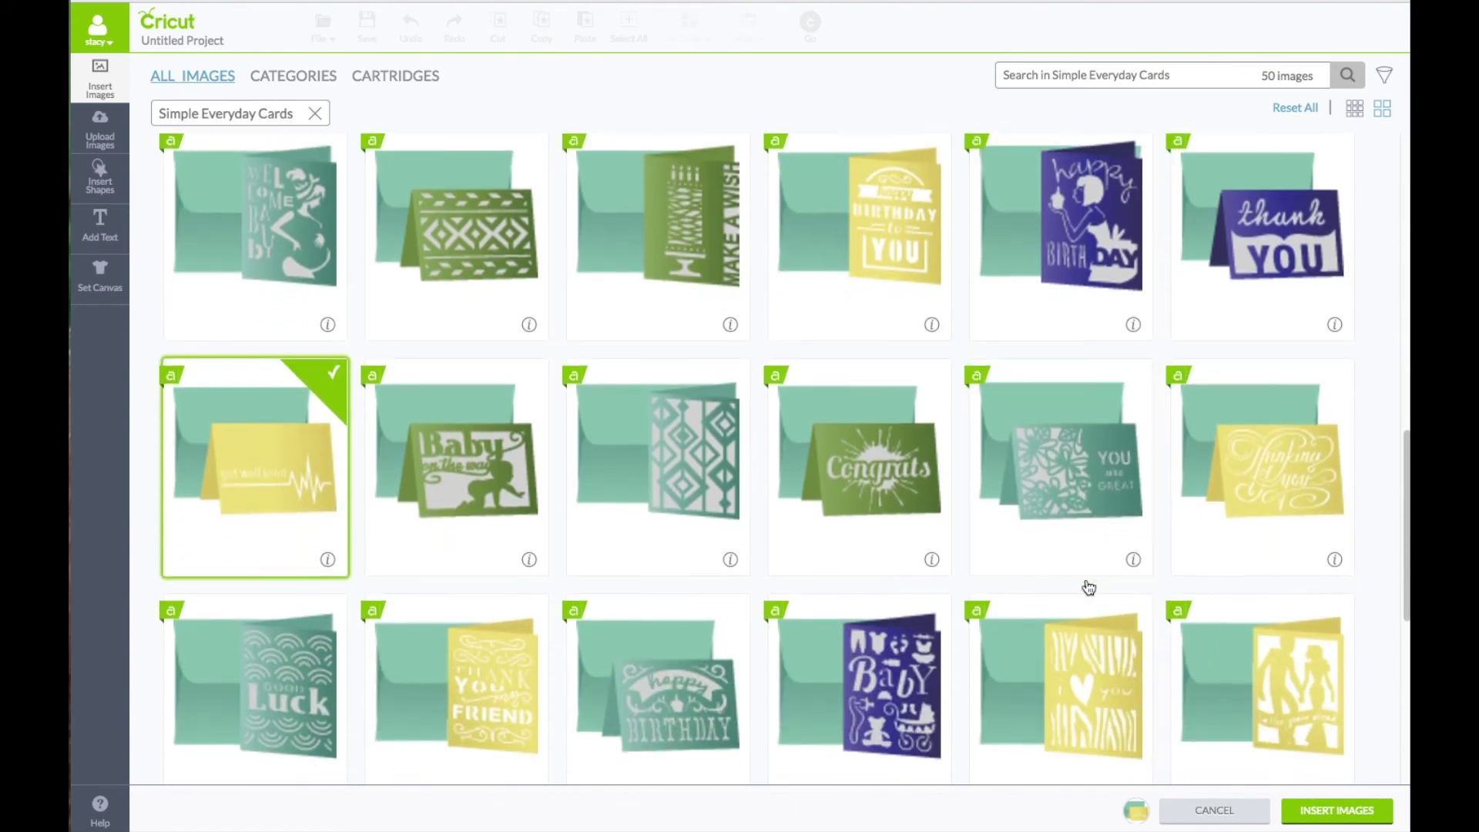
scroll(1087, 588, down, 8)
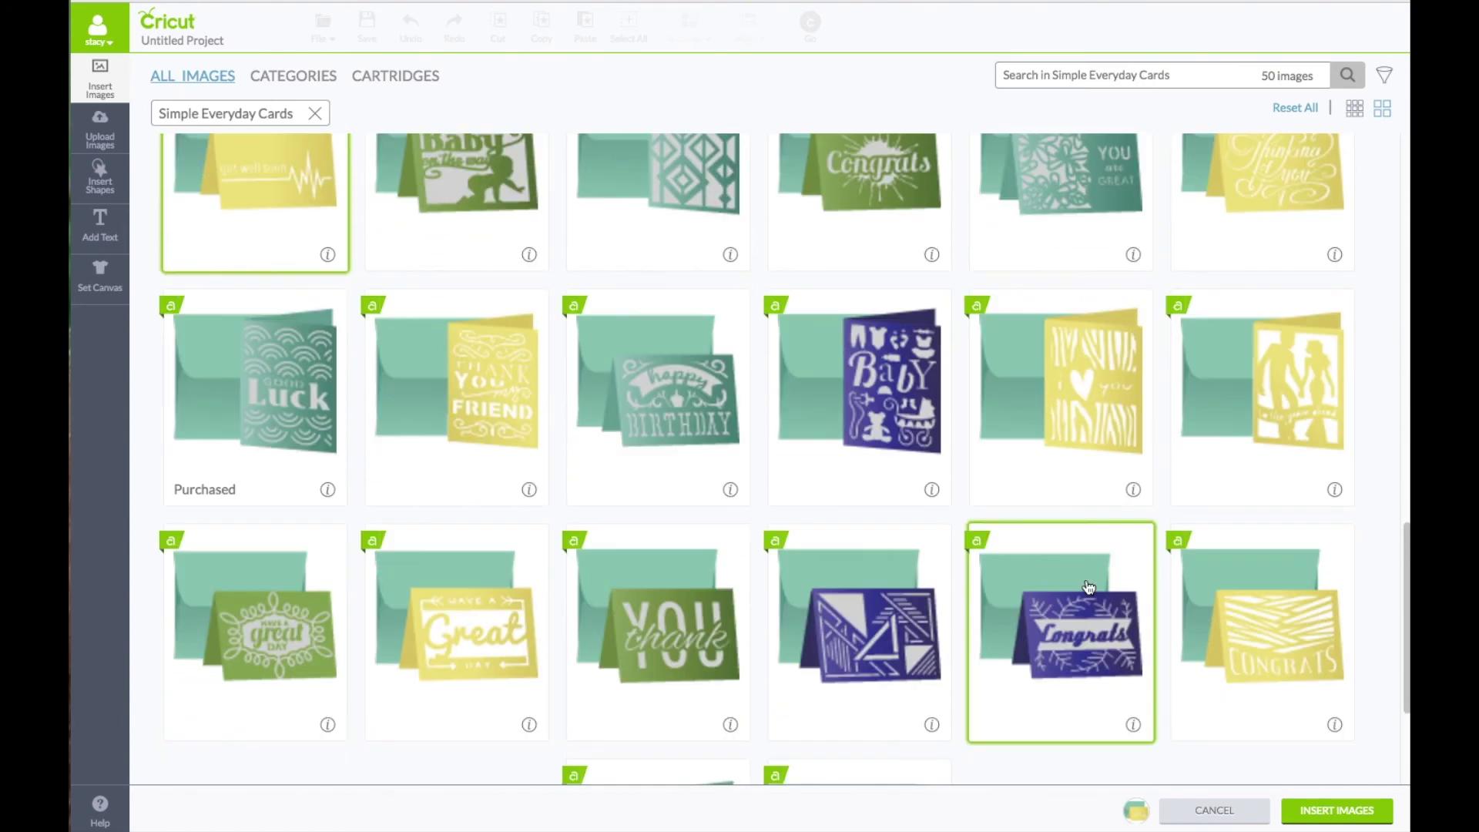
scroll(1088, 588, down, 3)
scroll(1087, 588, down, 2)
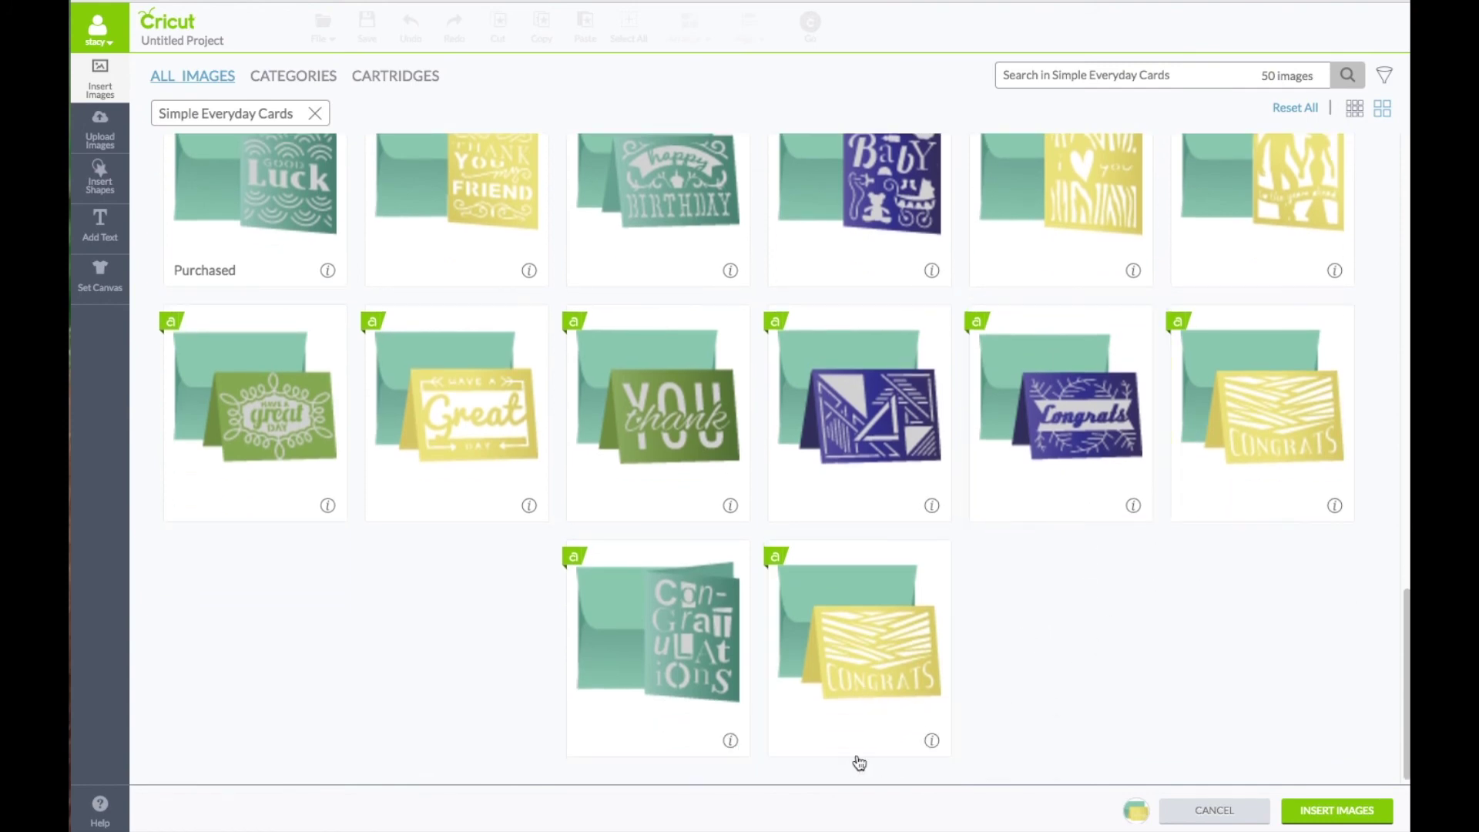
click(1270, 403)
click(854, 626)
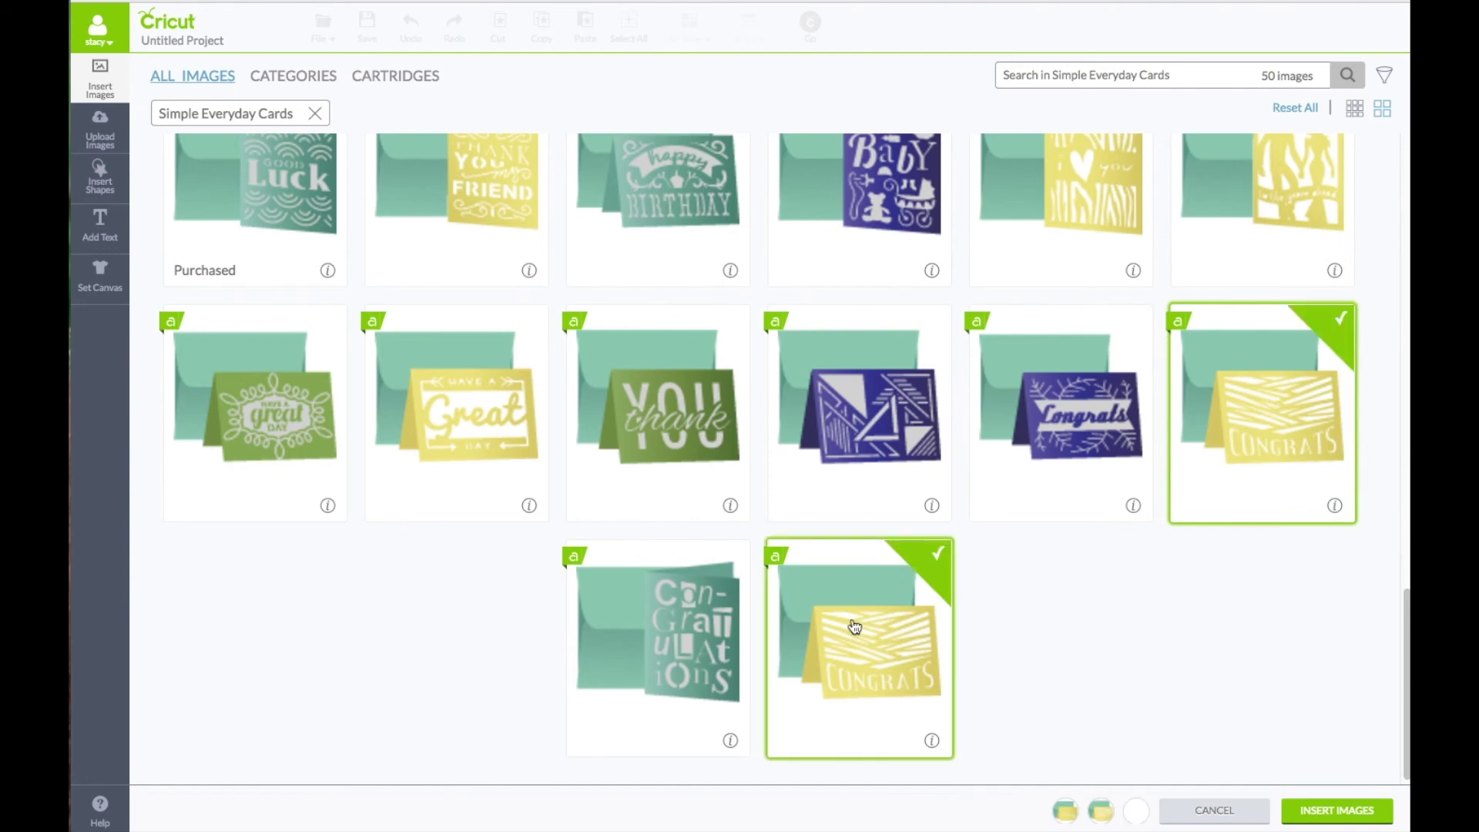
click(1333, 812)
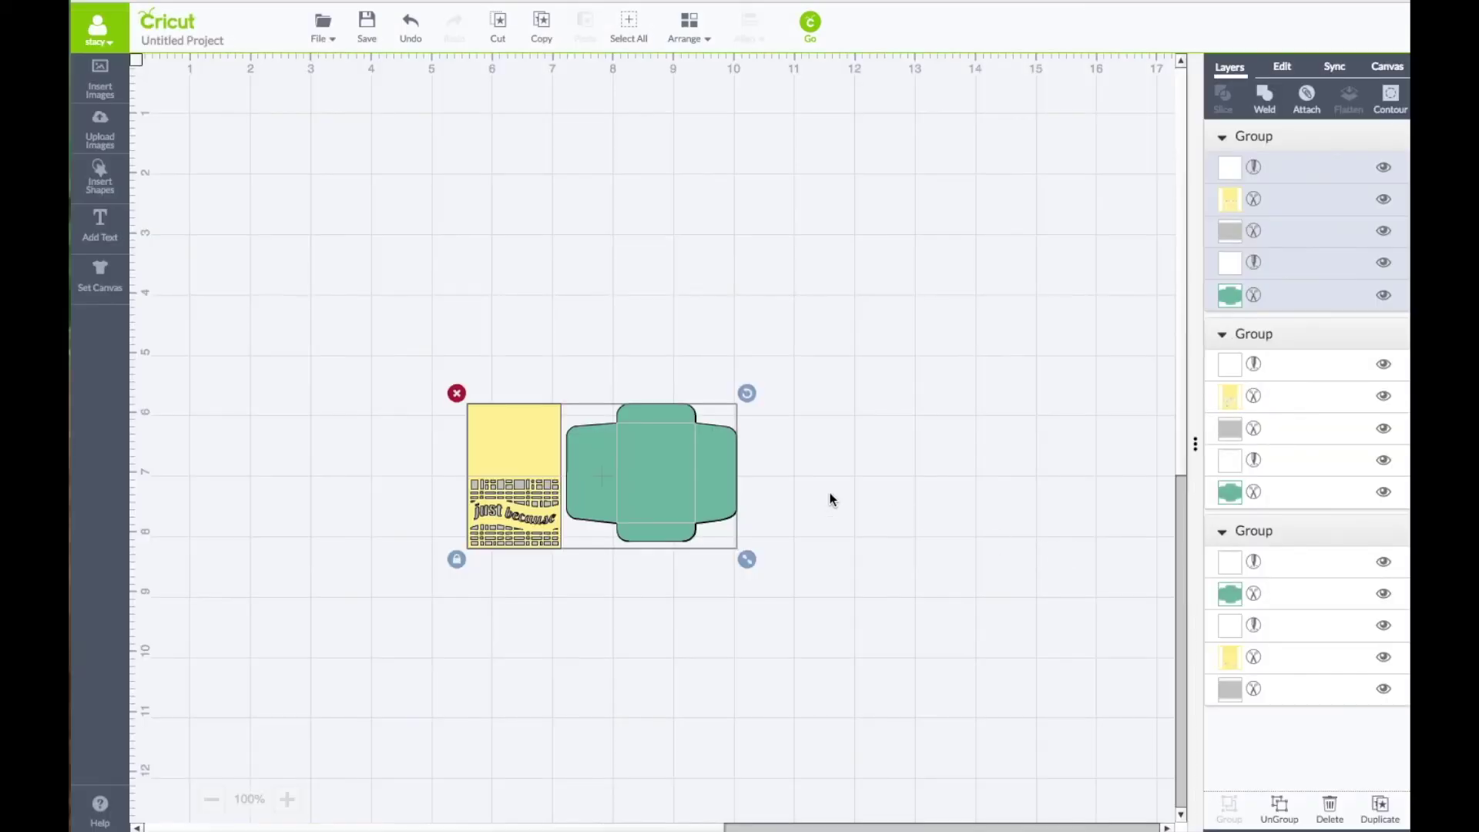
Step: Spread the card sets apart and delete the Congrats card and envelope
drag(642, 508, 936, 280)
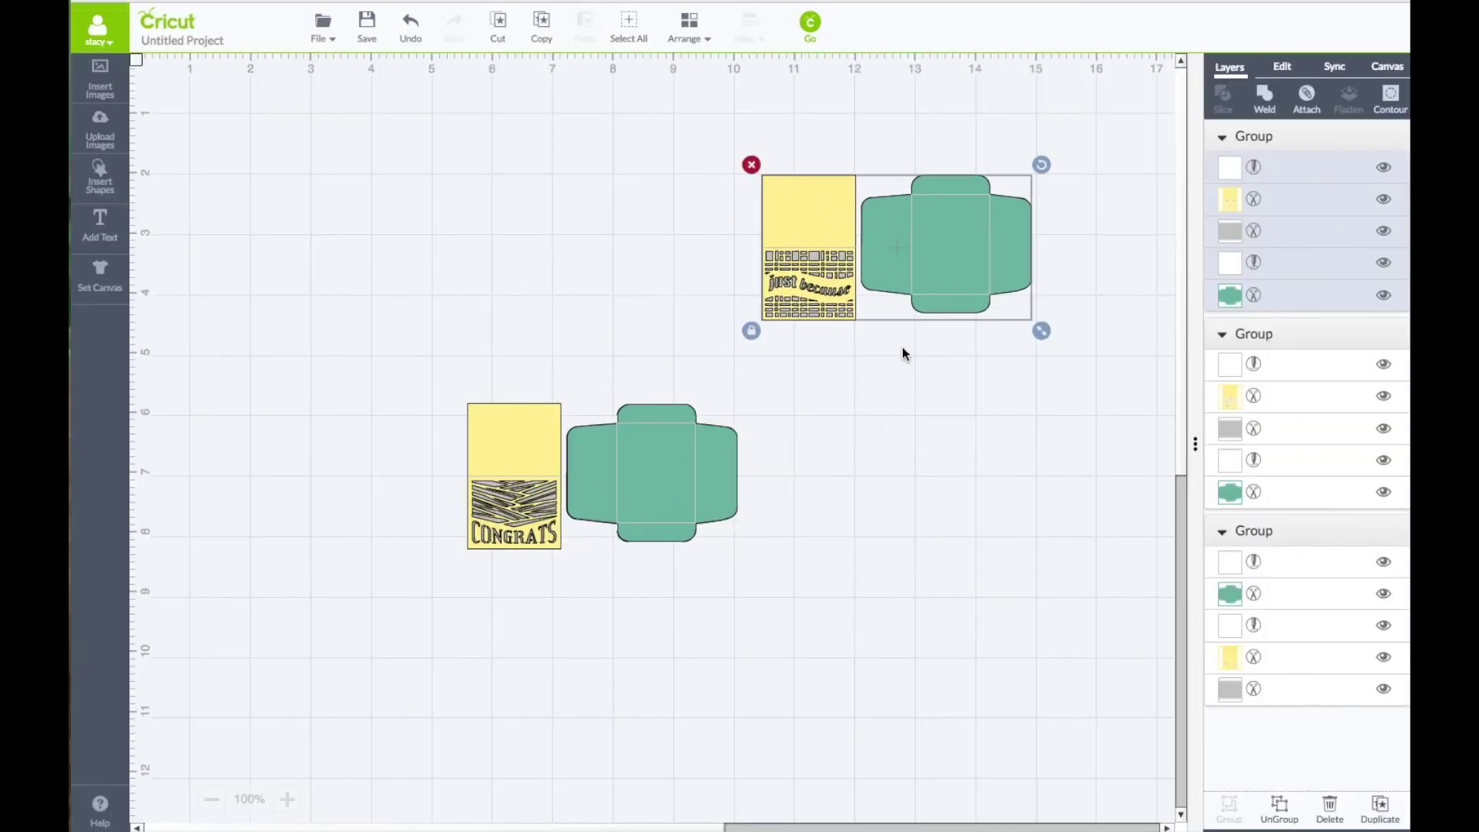
drag(667, 537, 1020, 620)
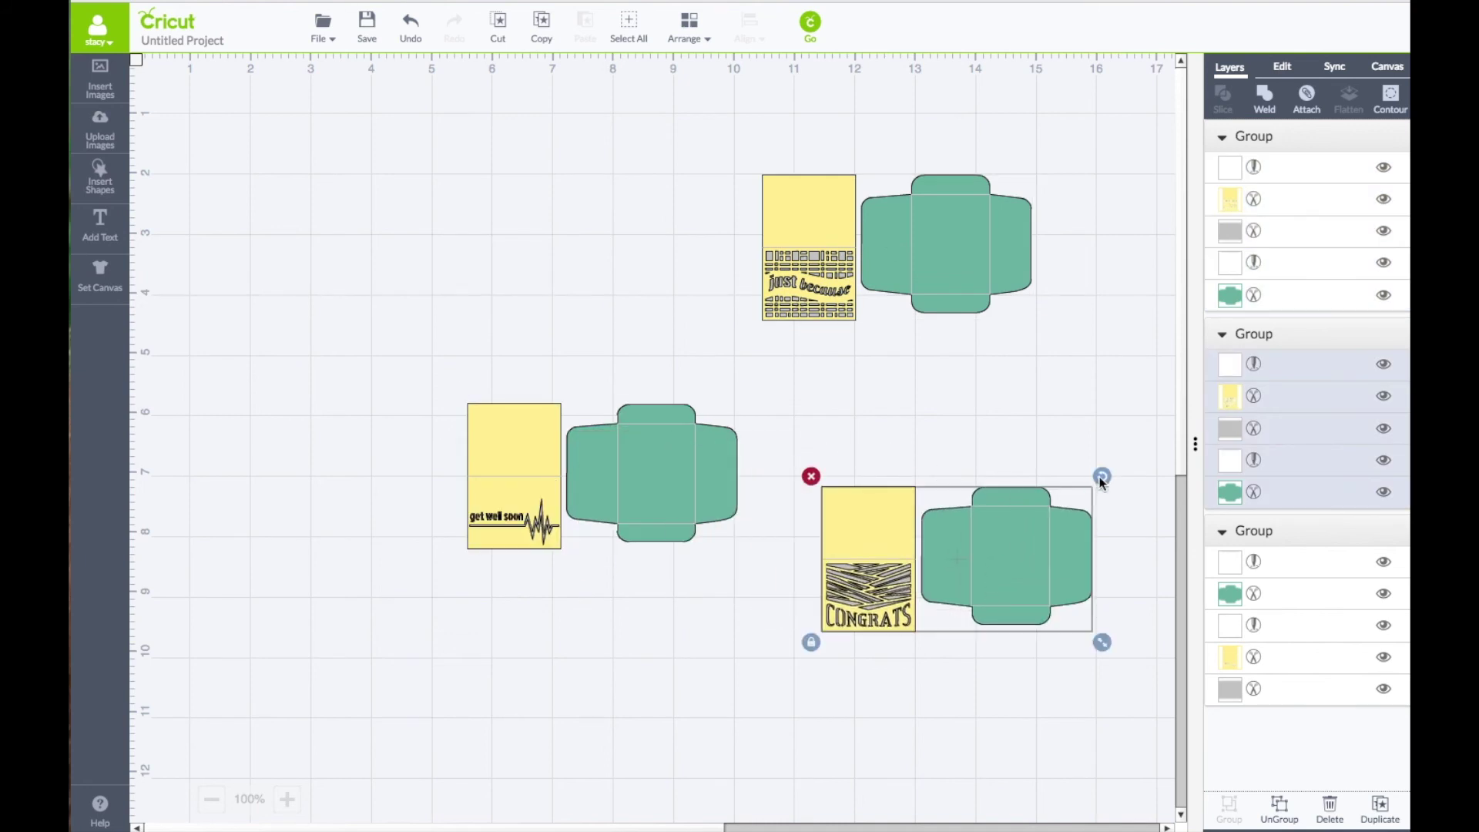
click(811, 476)
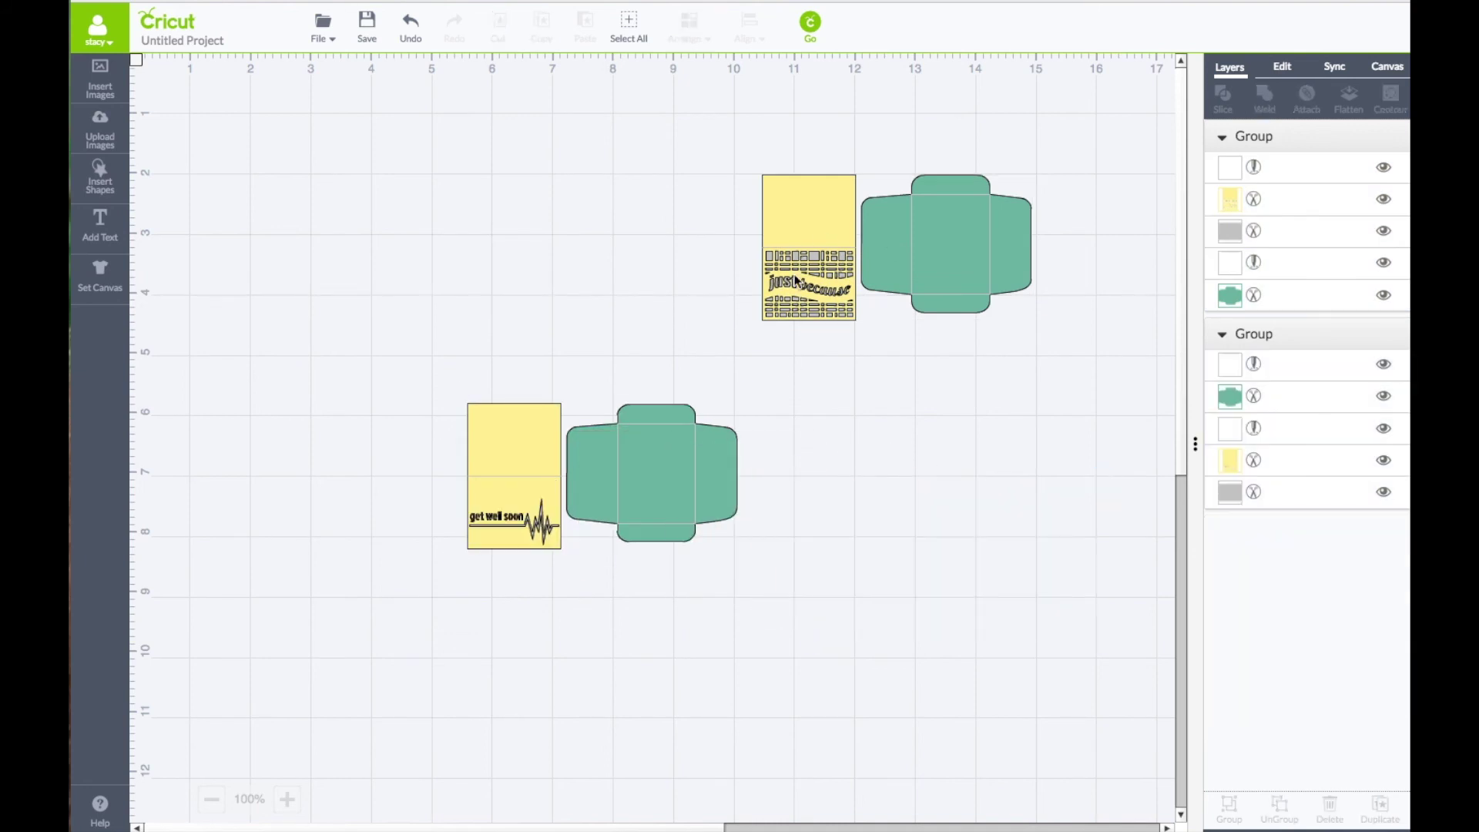
Step: Stack the Just Because set onto the Get Well Soon set and group them
drag(901, 225, 618, 454)
drag(394, 352, 857, 502)
right_click(664, 474)
click(681, 485)
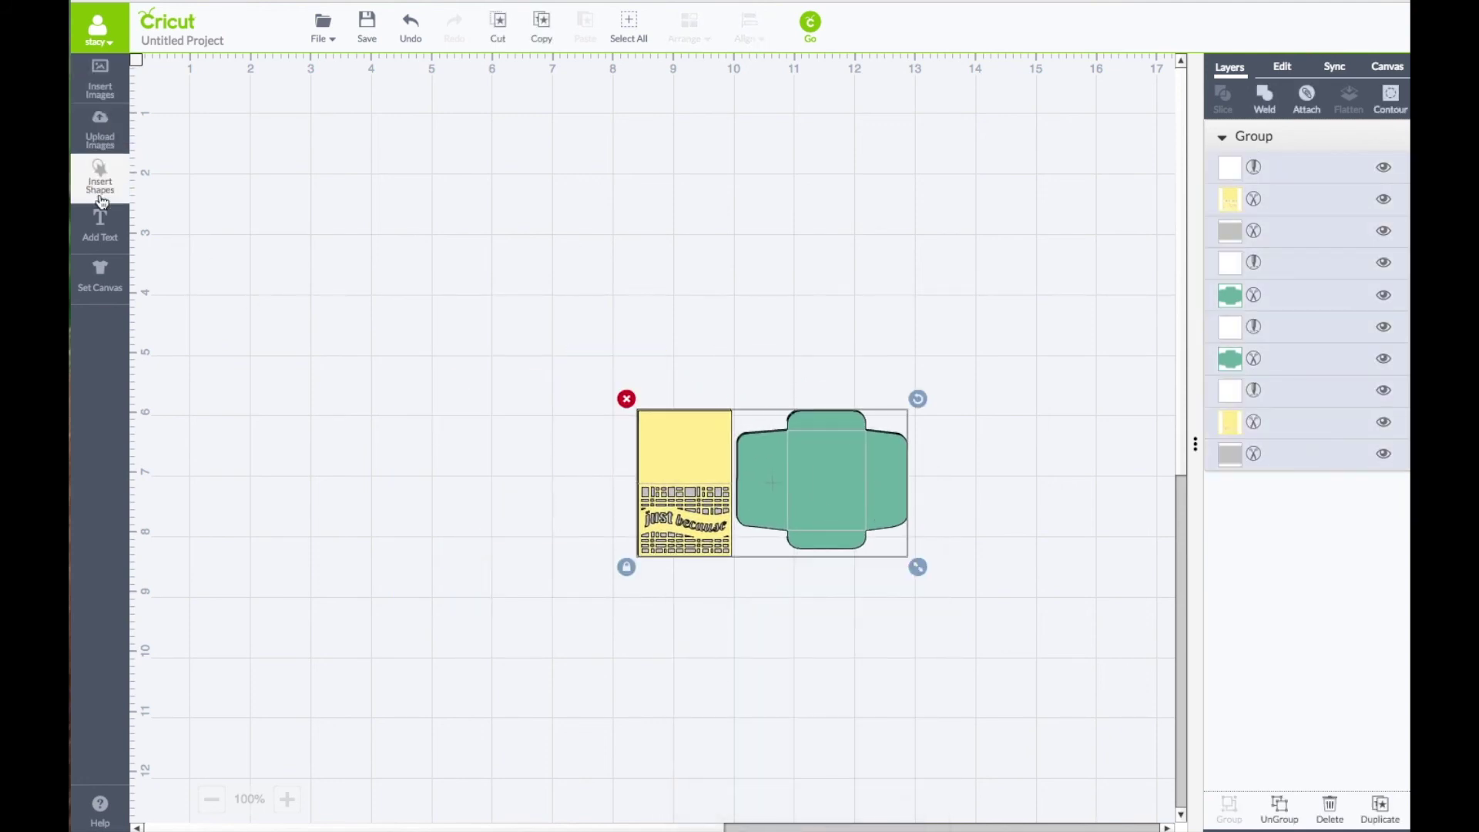
click(102, 275)
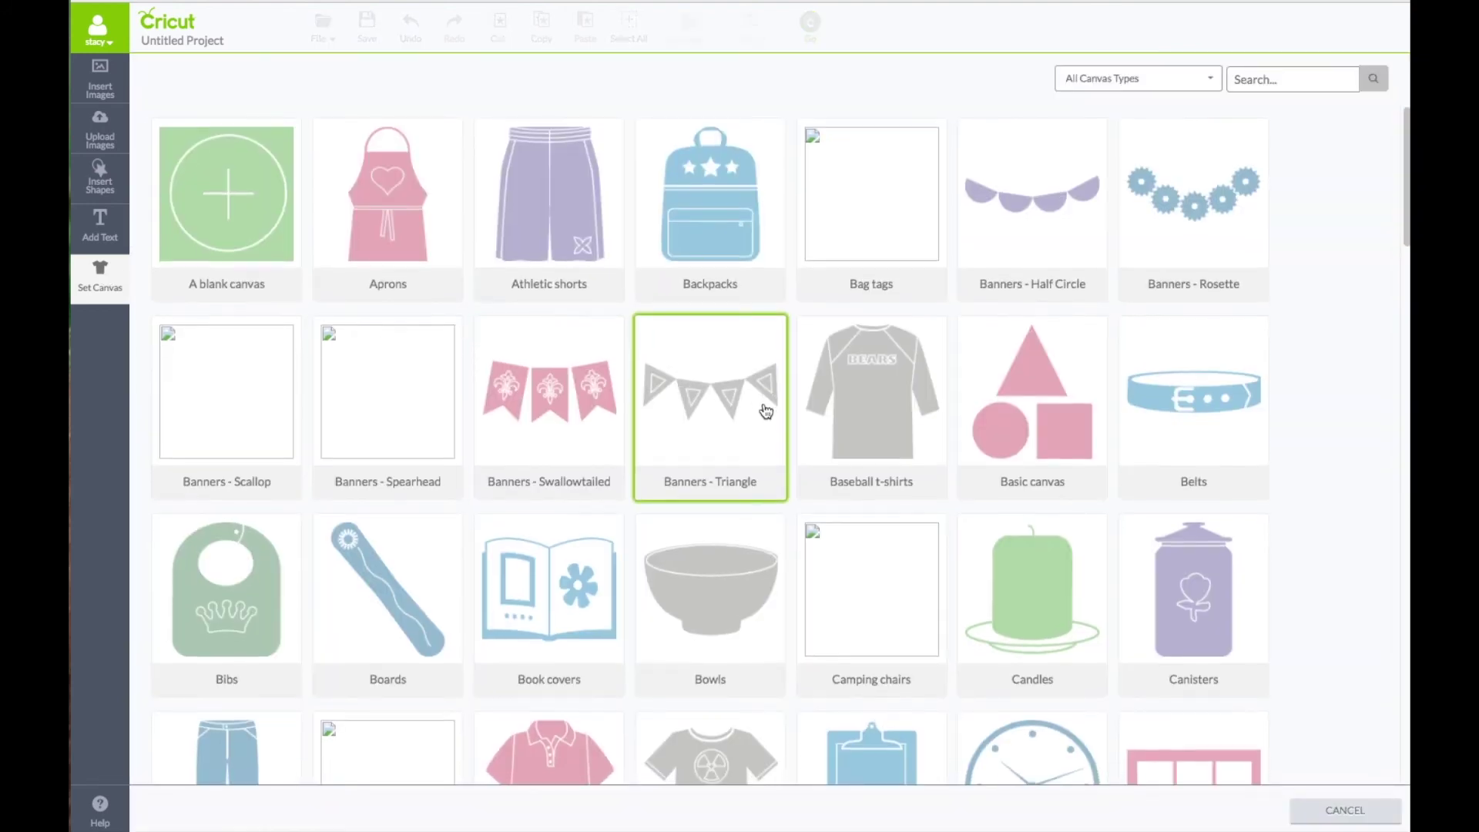
Step: Choose the Cards template from the canvas-type gallery
scroll(765, 411, down, 3)
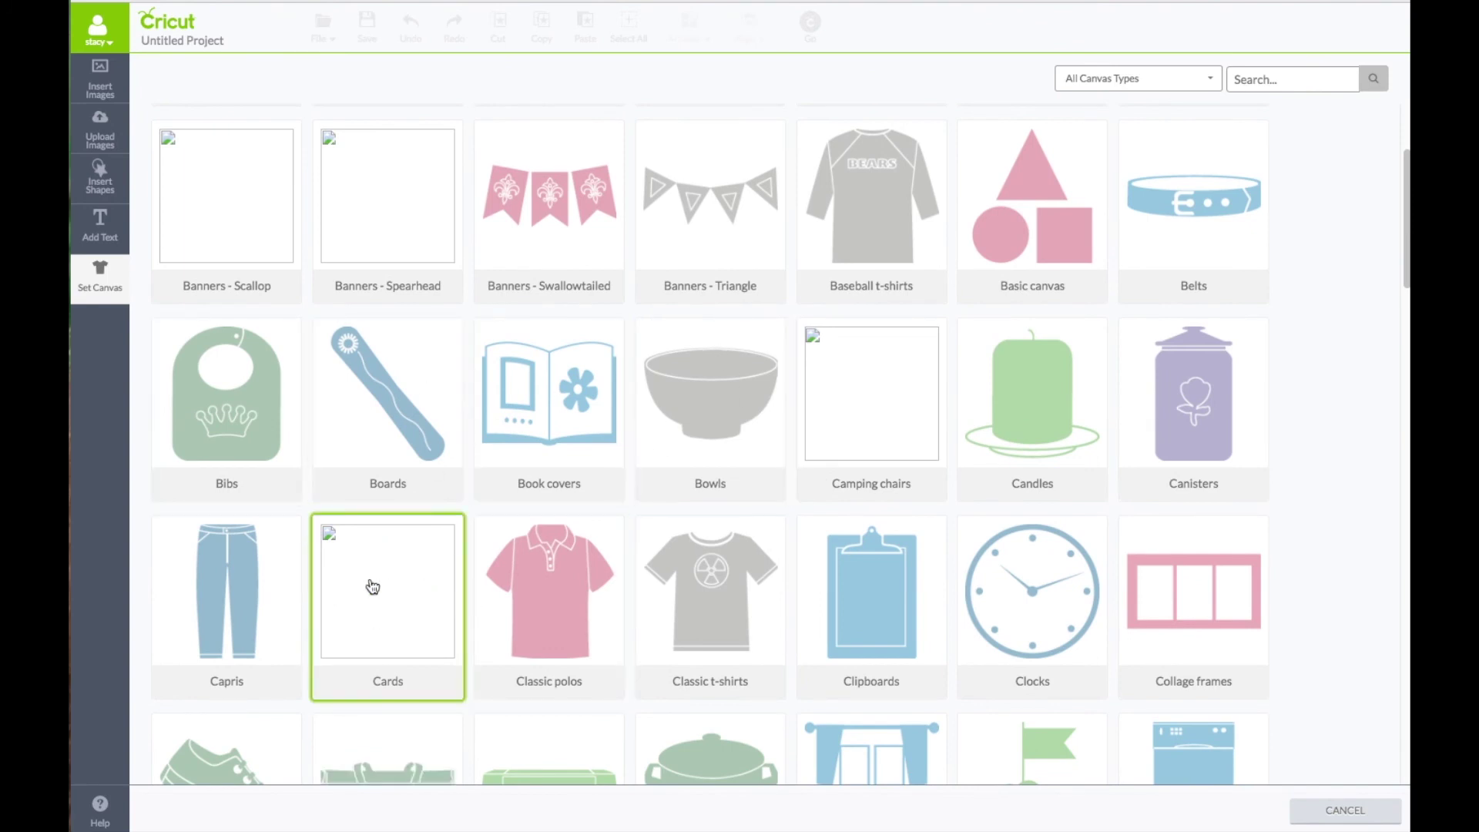
click(416, 584)
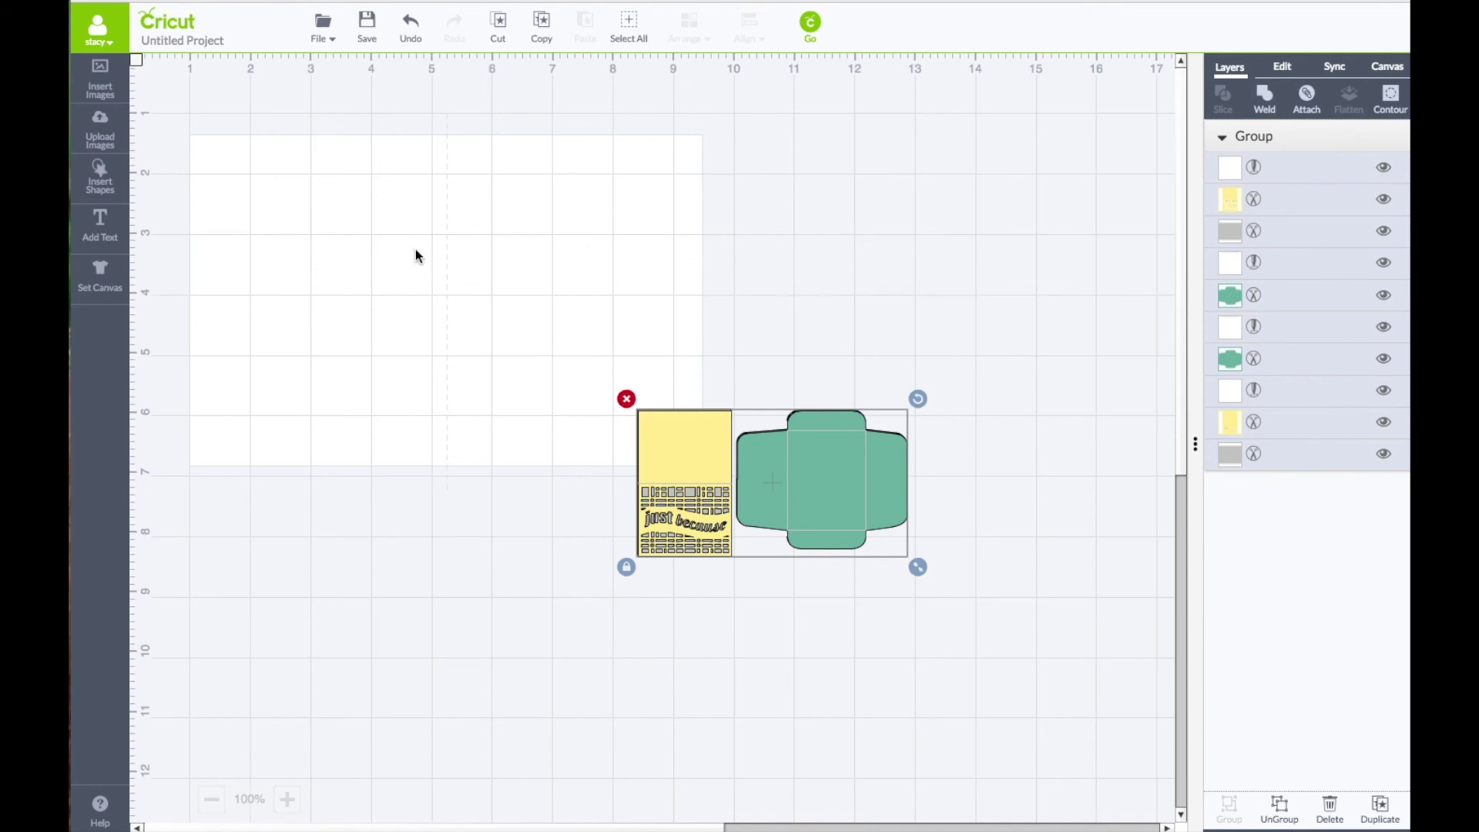
Step: Set the card canvas type to Bi-fold - Horizontal (4.25" x 5.5")
click(1386, 68)
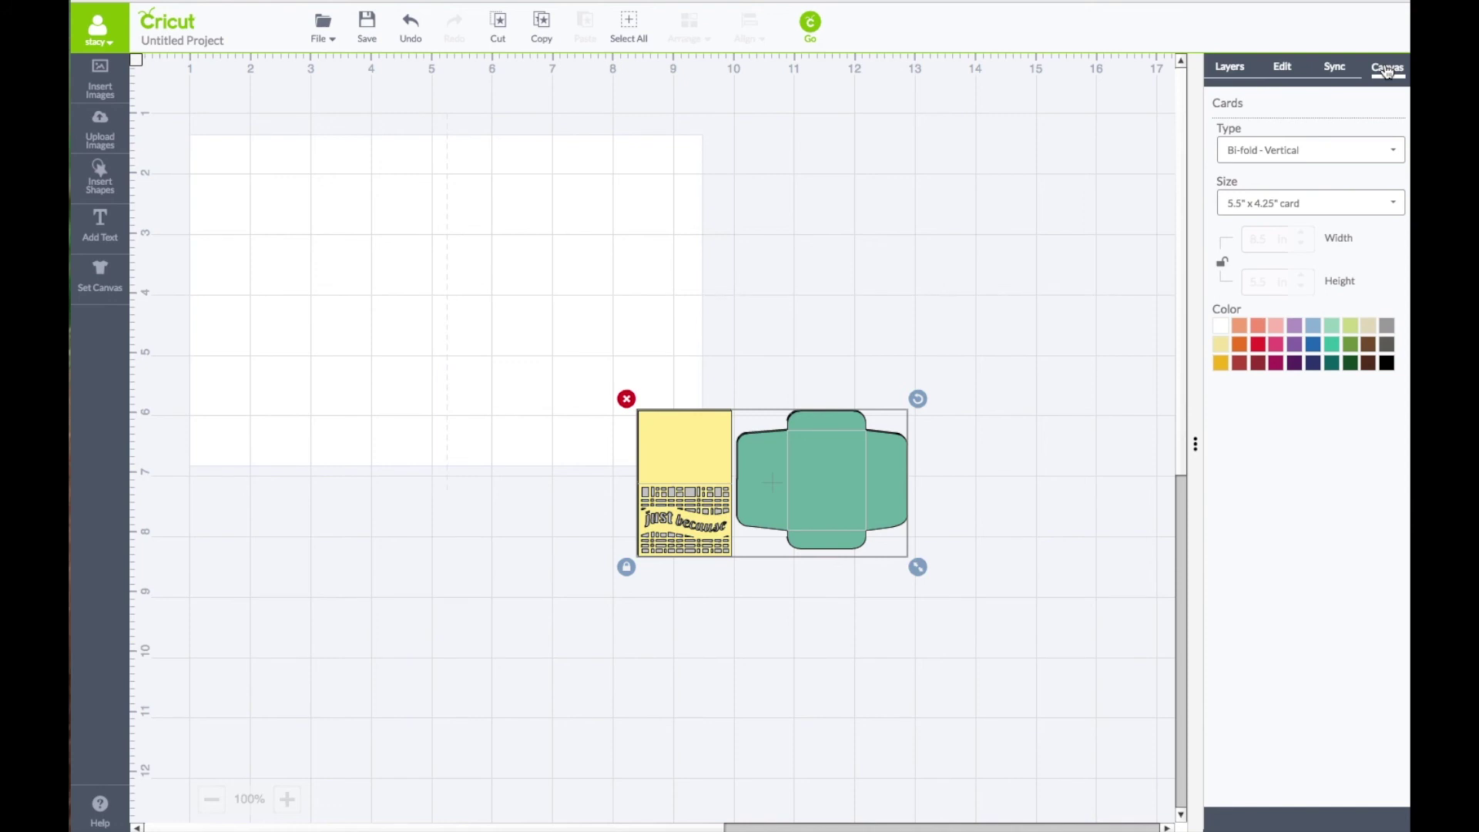
click(1280, 151)
click(1284, 171)
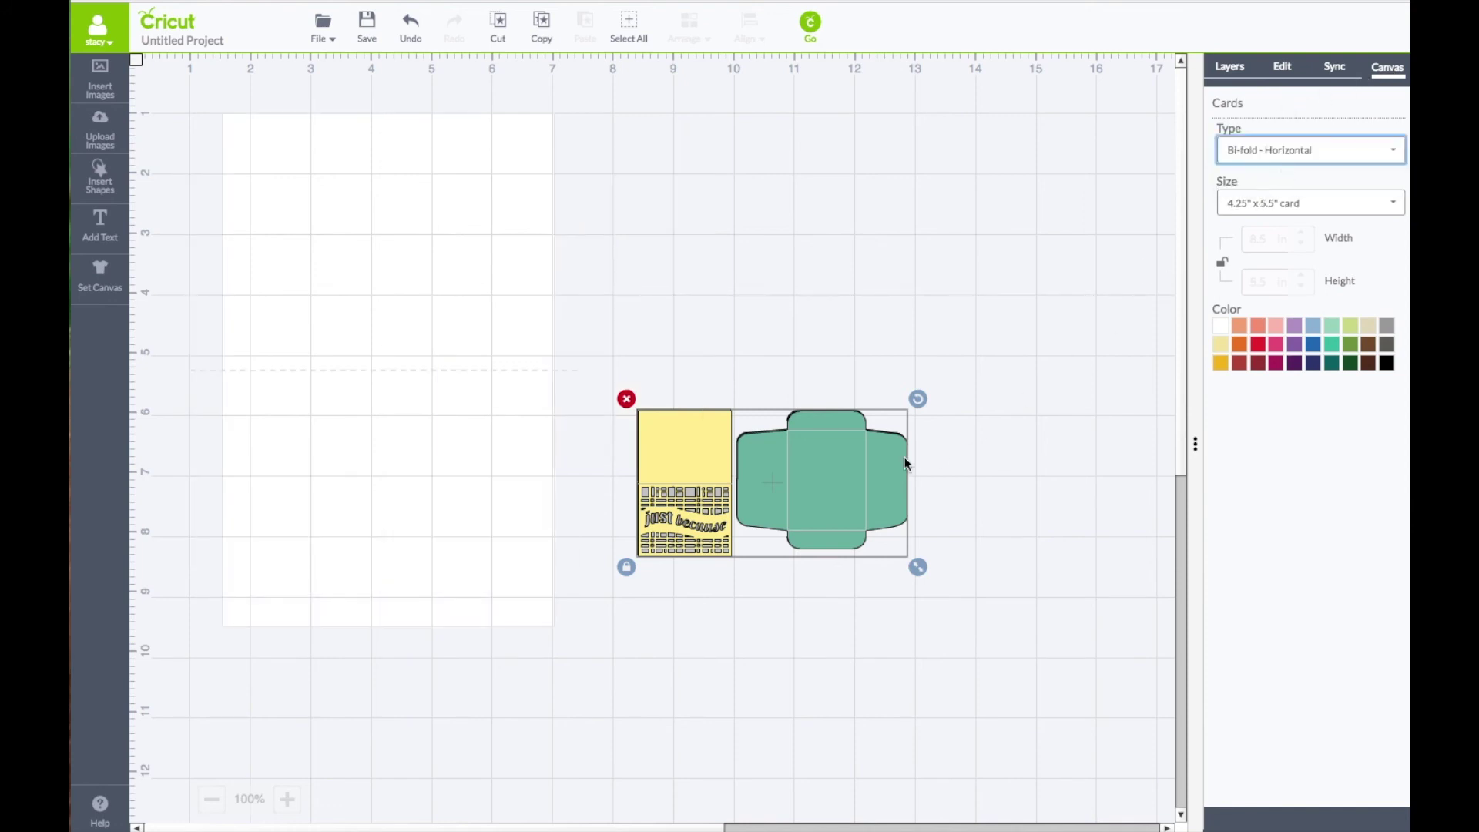
Step: Move the grouped designs to the card's top-left corner and enlarge them proportionally
drag(818, 479, 423, 203)
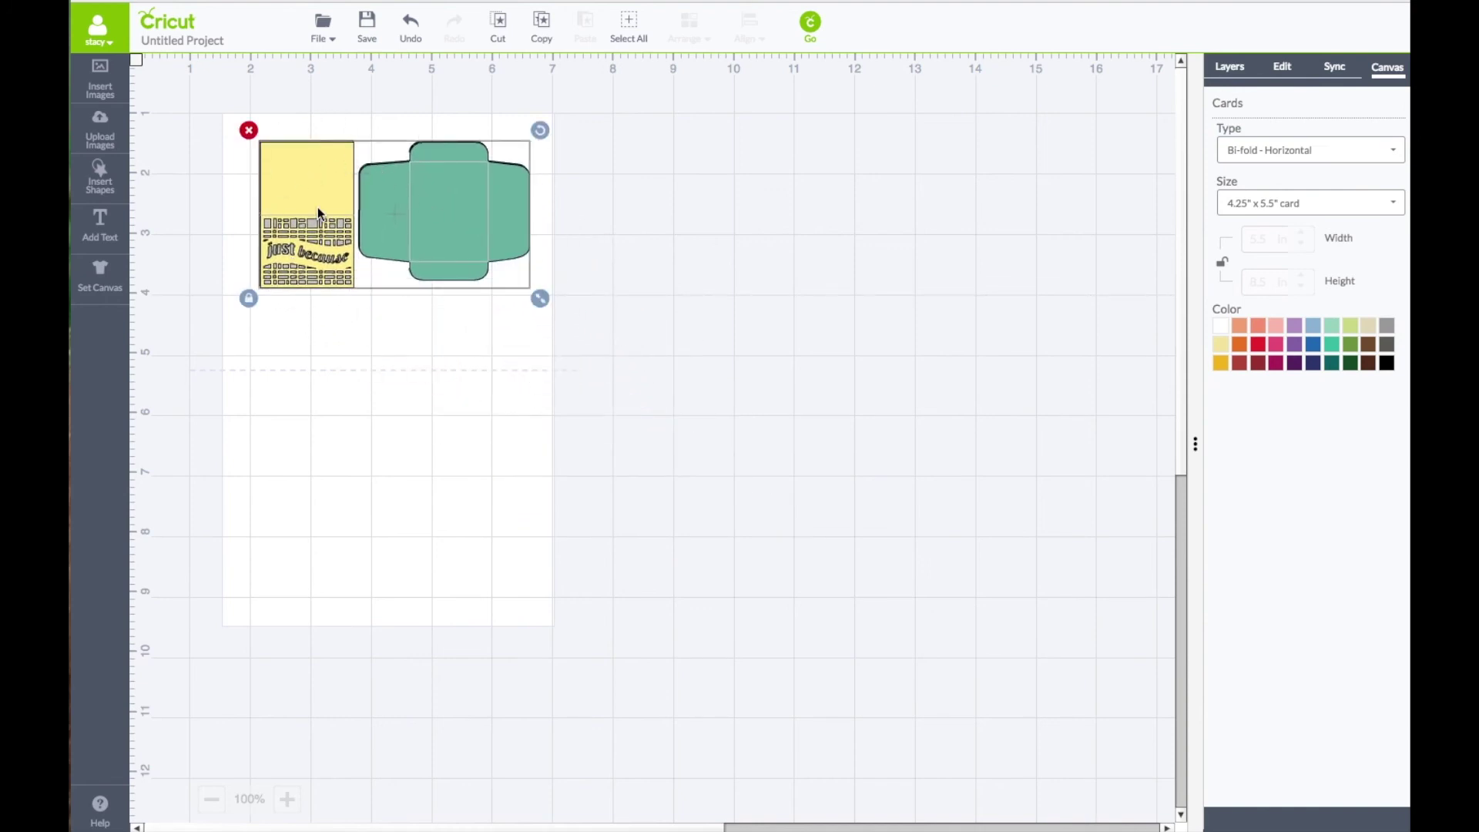
drag(483, 211, 448, 186)
drag(507, 276, 1160, 780)
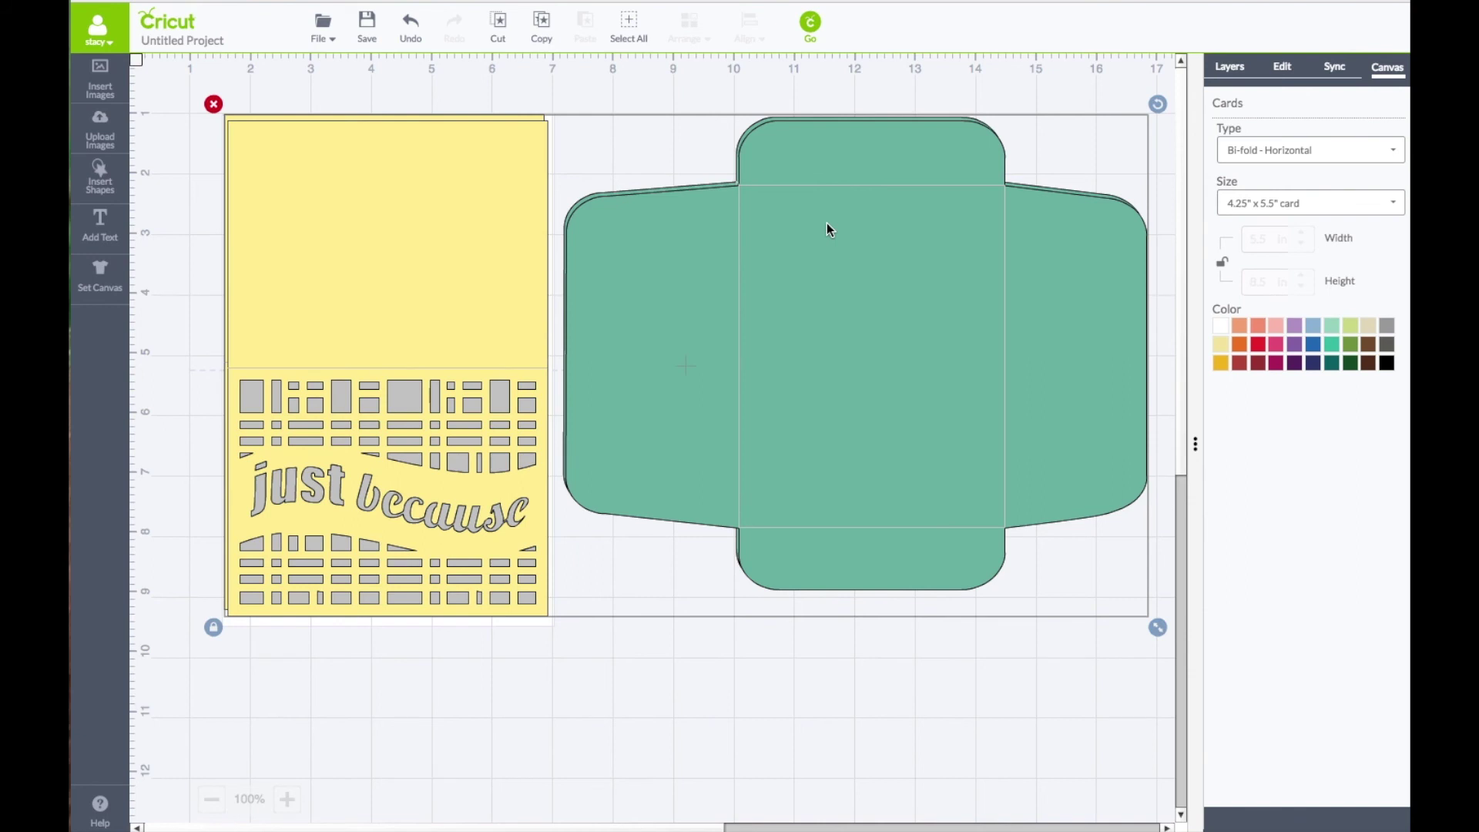
Step: Resize the grouped design to 15.6 in wide (8.49 in high) and ungroup it
click(1281, 70)
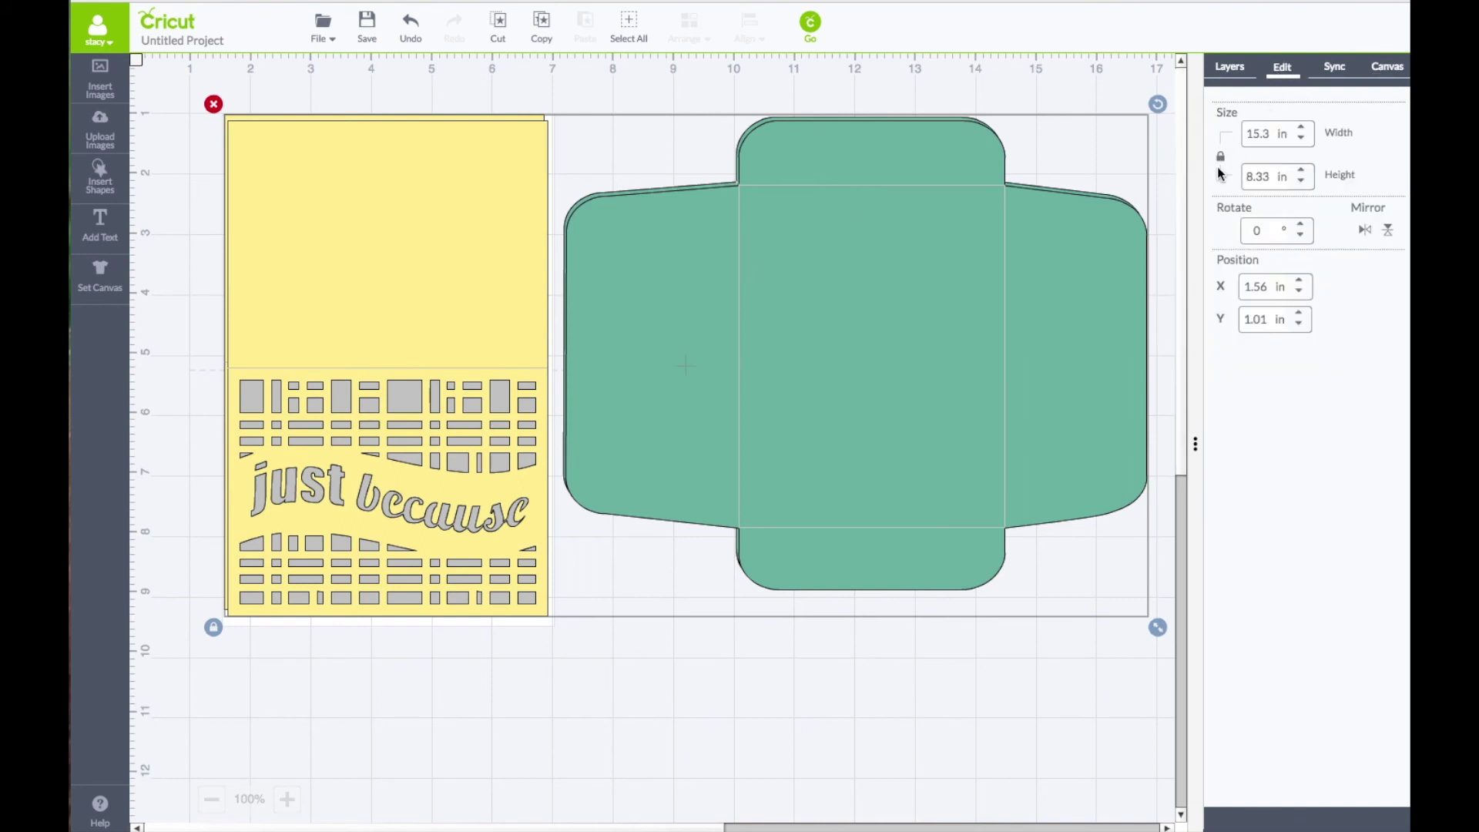
drag(1254, 134, 1227, 136)
text(15.6)
key(Return)
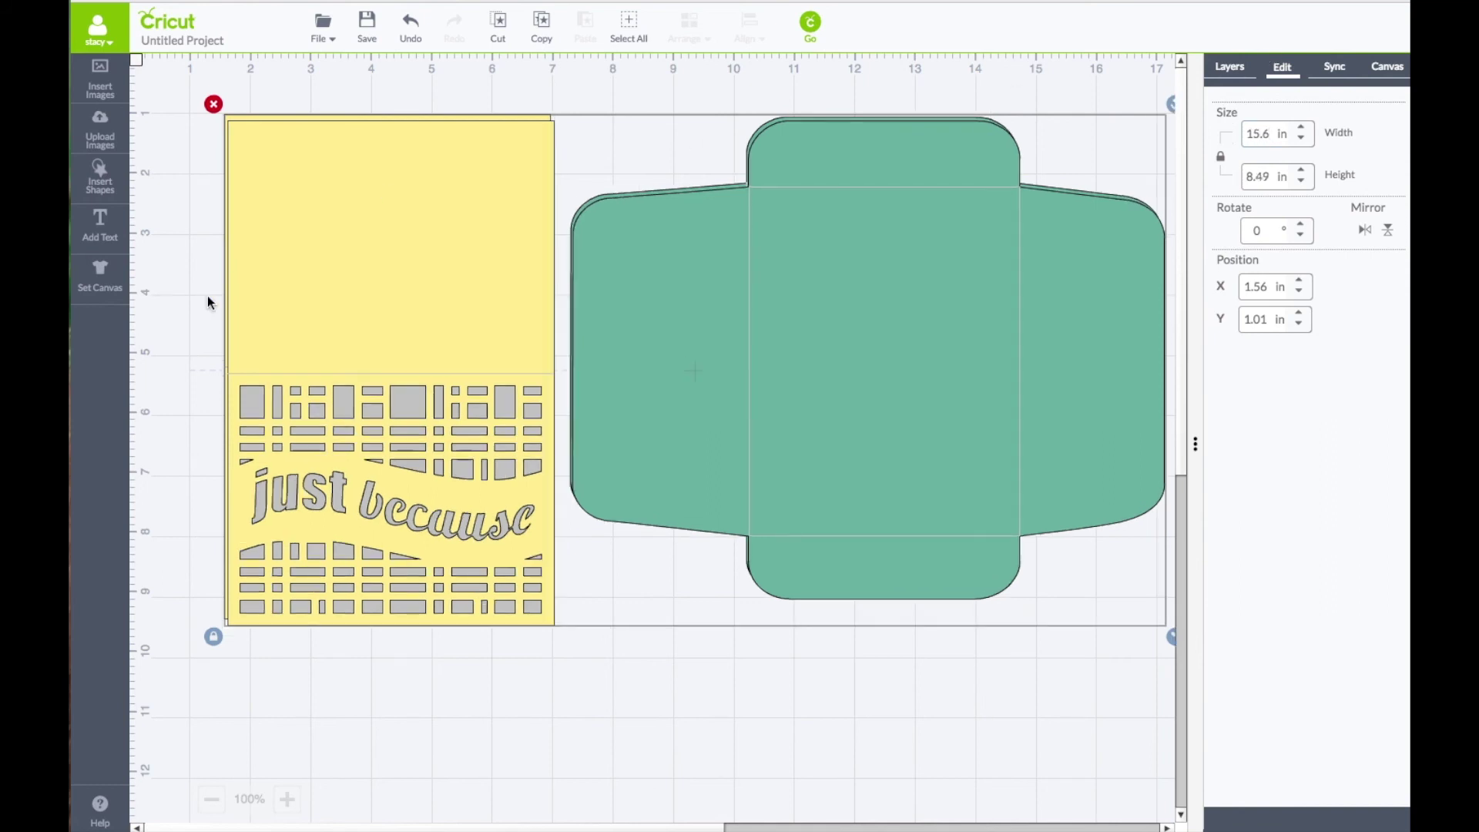
right_click(726, 256)
click(740, 276)
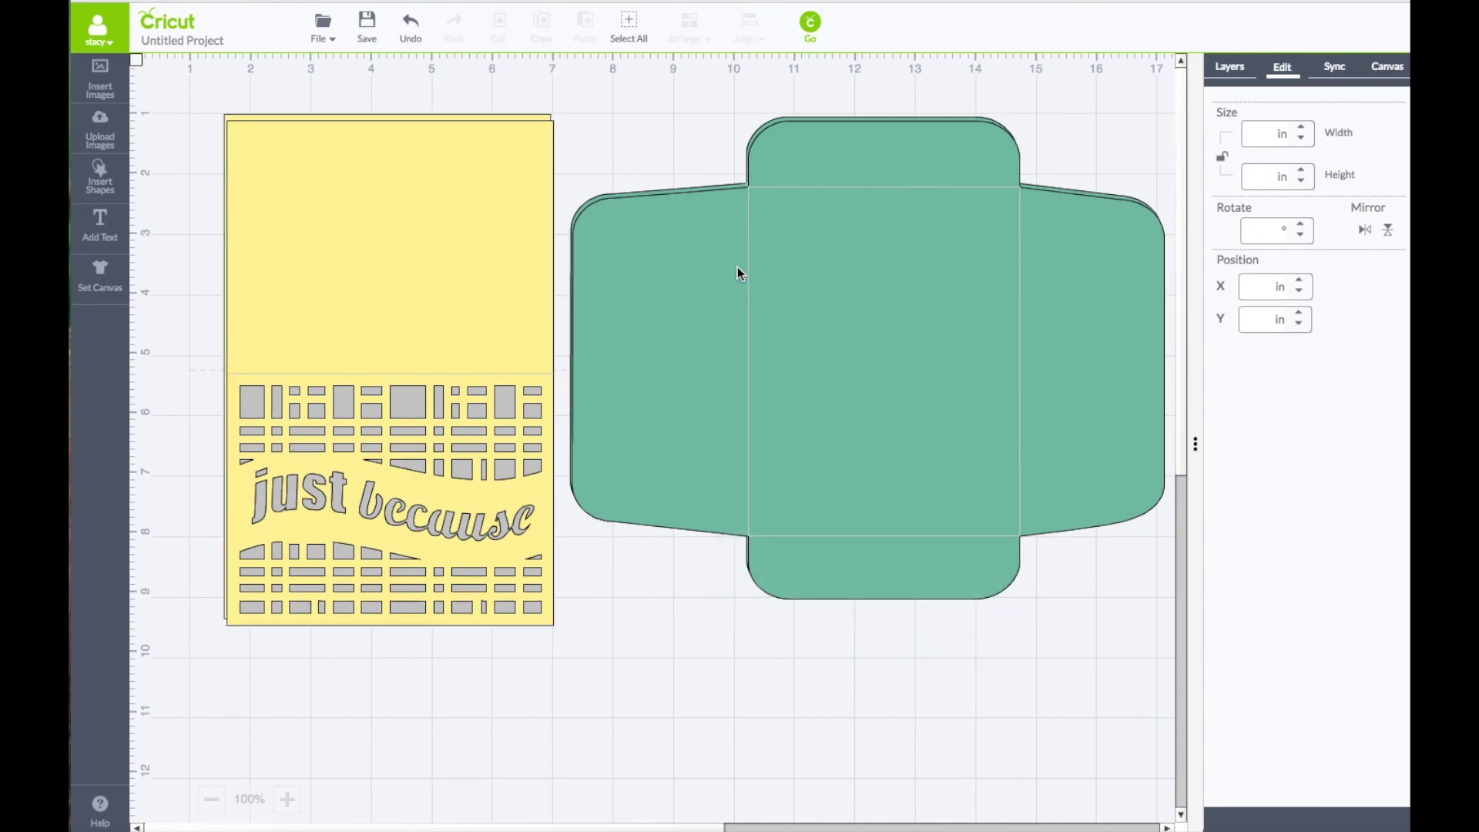
Step: Ungroup the first card set and move its envelope far to the right
drag(742, 306, 715, 459)
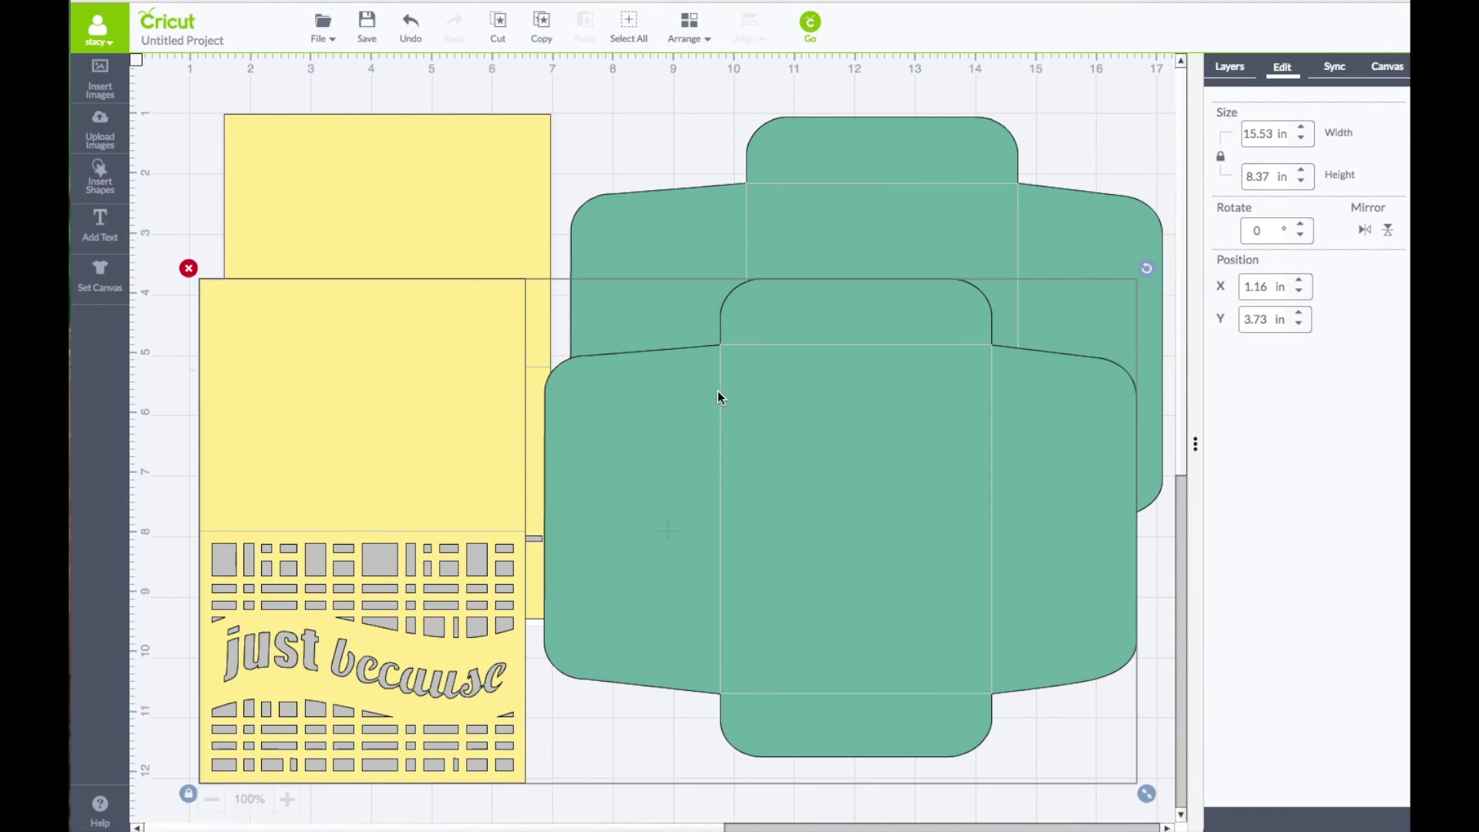
right_click(756, 385)
click(791, 414)
drag(697, 420, 1321, 459)
Step: Ungroup the other set, move its envelope right, and shift the Get Well Soon card and grey insert right
click(907, 312)
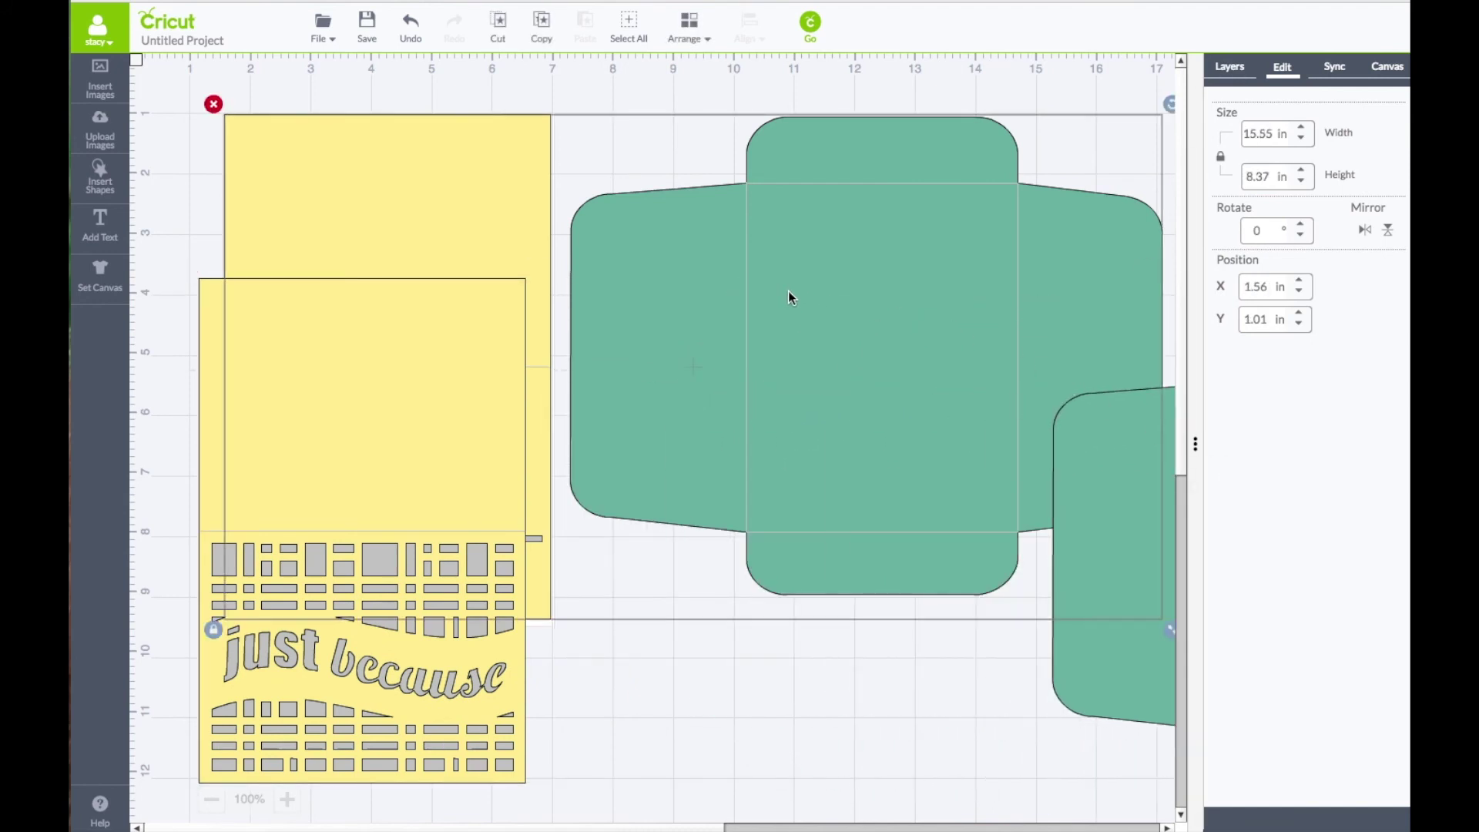
right_click(756, 290)
click(770, 312)
drag(716, 288, 1329, 304)
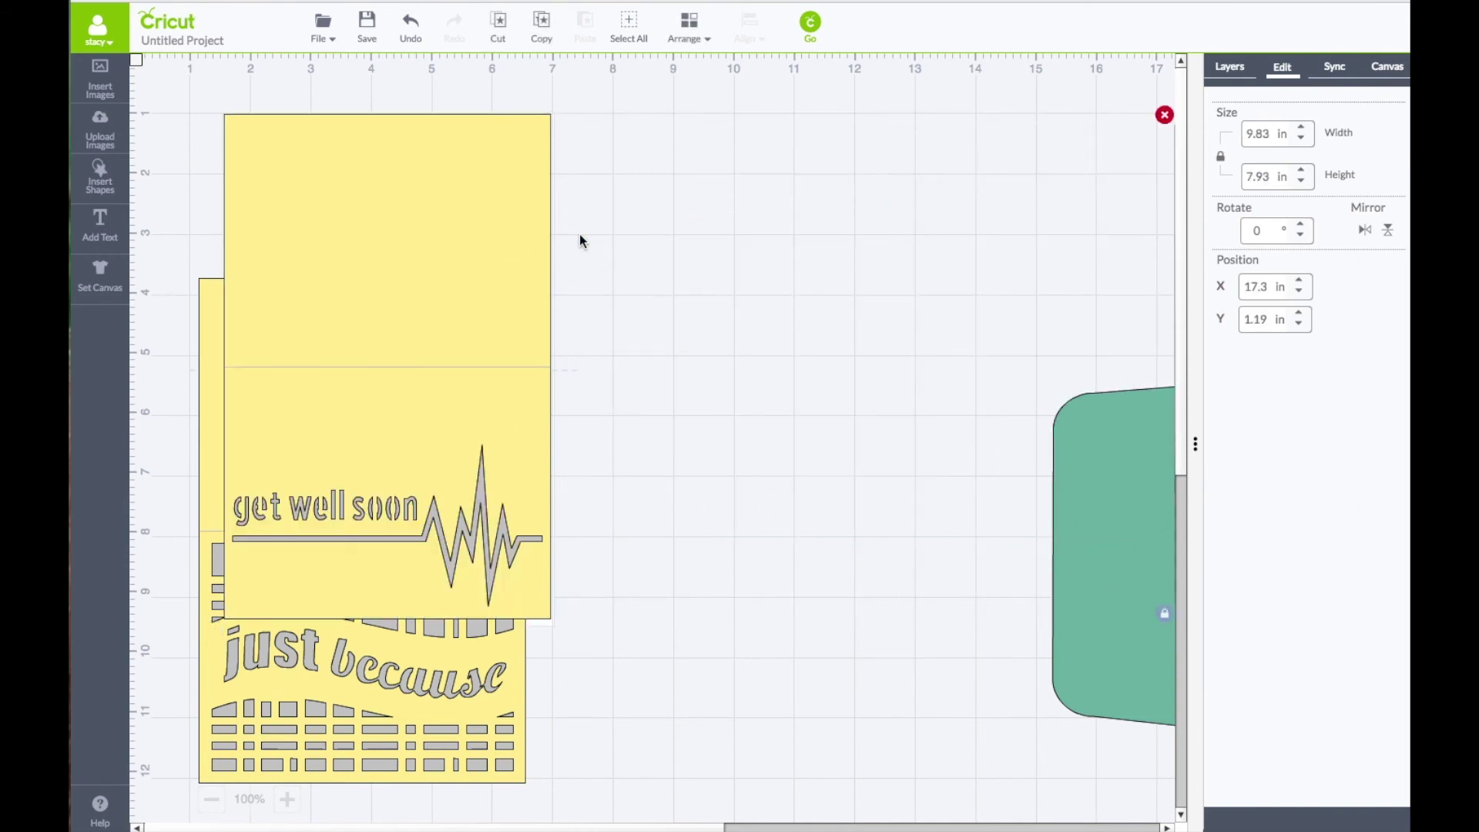
drag(579, 238, 1066, 204)
drag(508, 443, 804, 415)
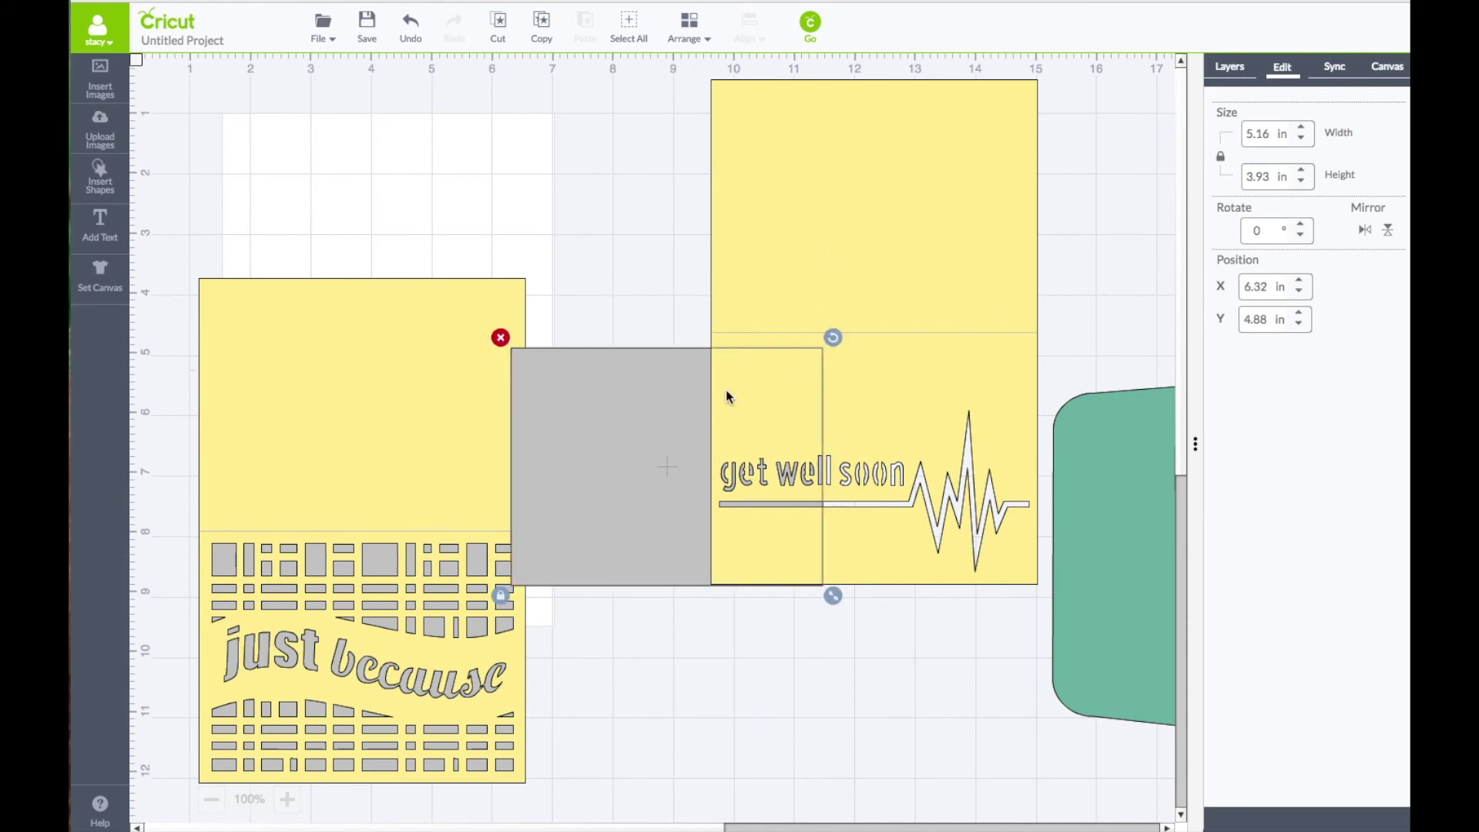
Step: Colour the Get Well Soon insert layer red and move it up and right
click(1230, 69)
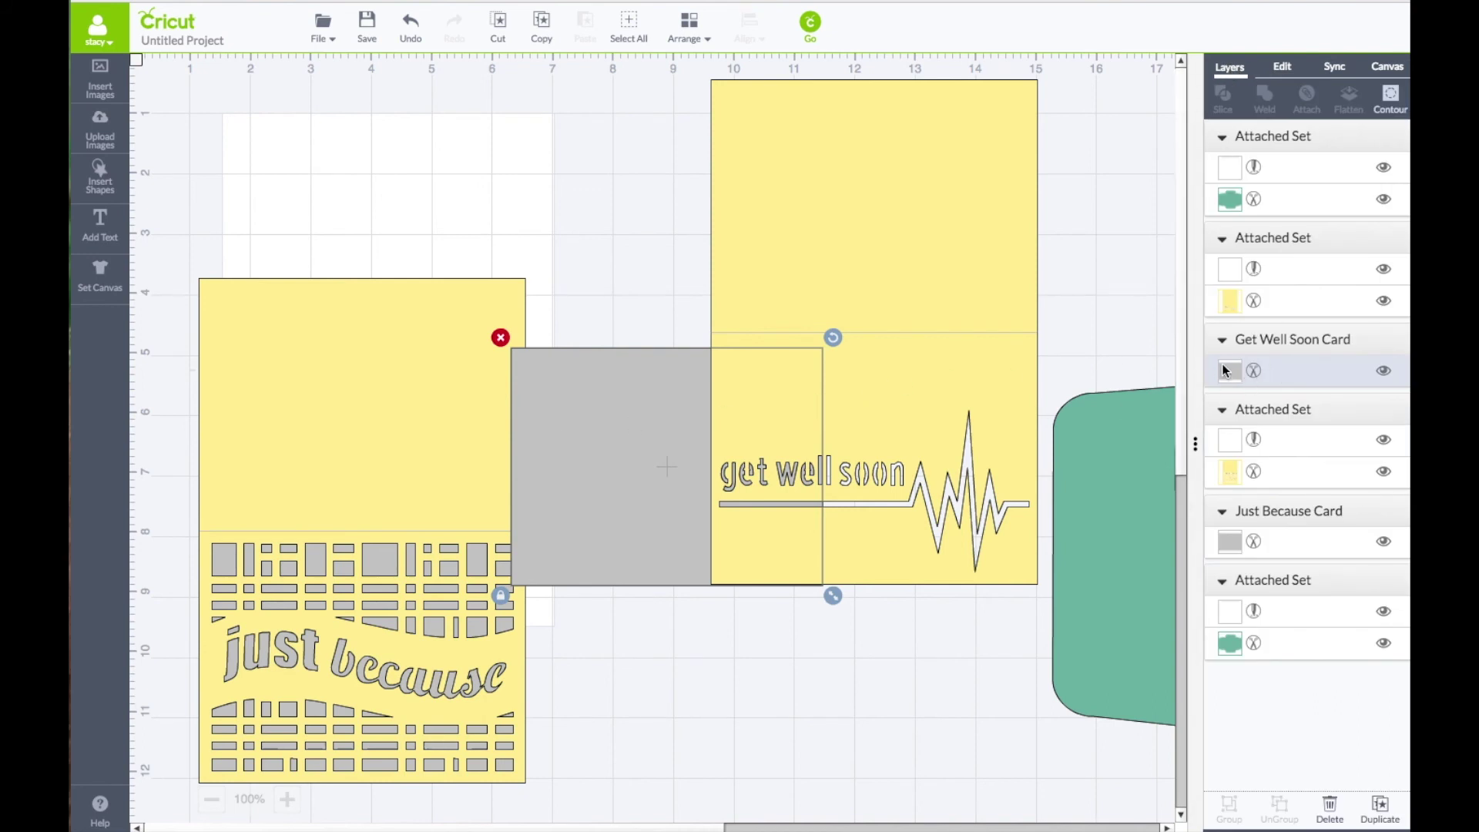
click(1226, 371)
click(1018, 196)
drag(622, 444, 729, 423)
Step: Duplicate the red insert and position the copy over the card's top half
right_click(667, 395)
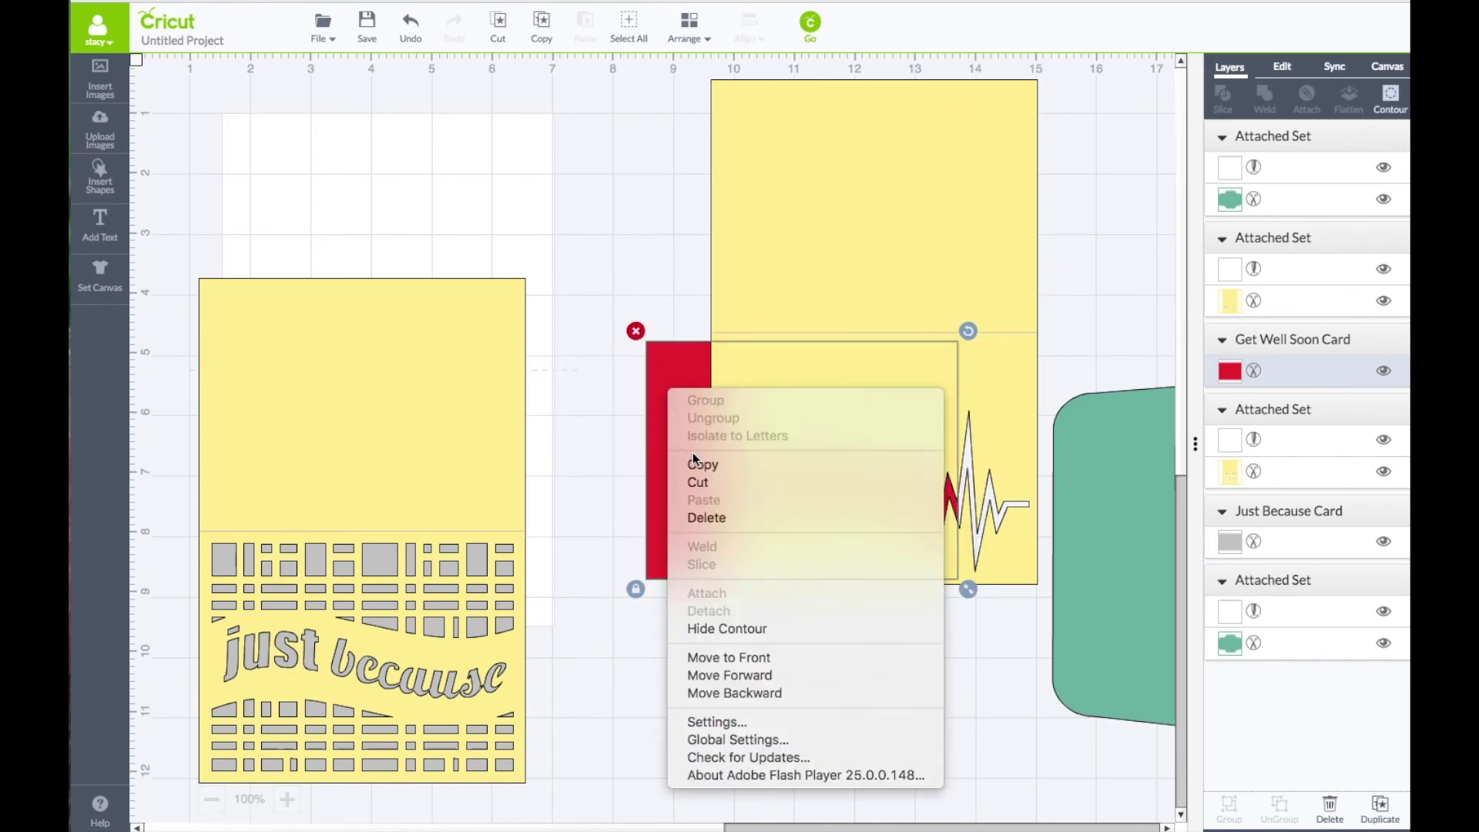
click(693, 462)
right_click(684, 385)
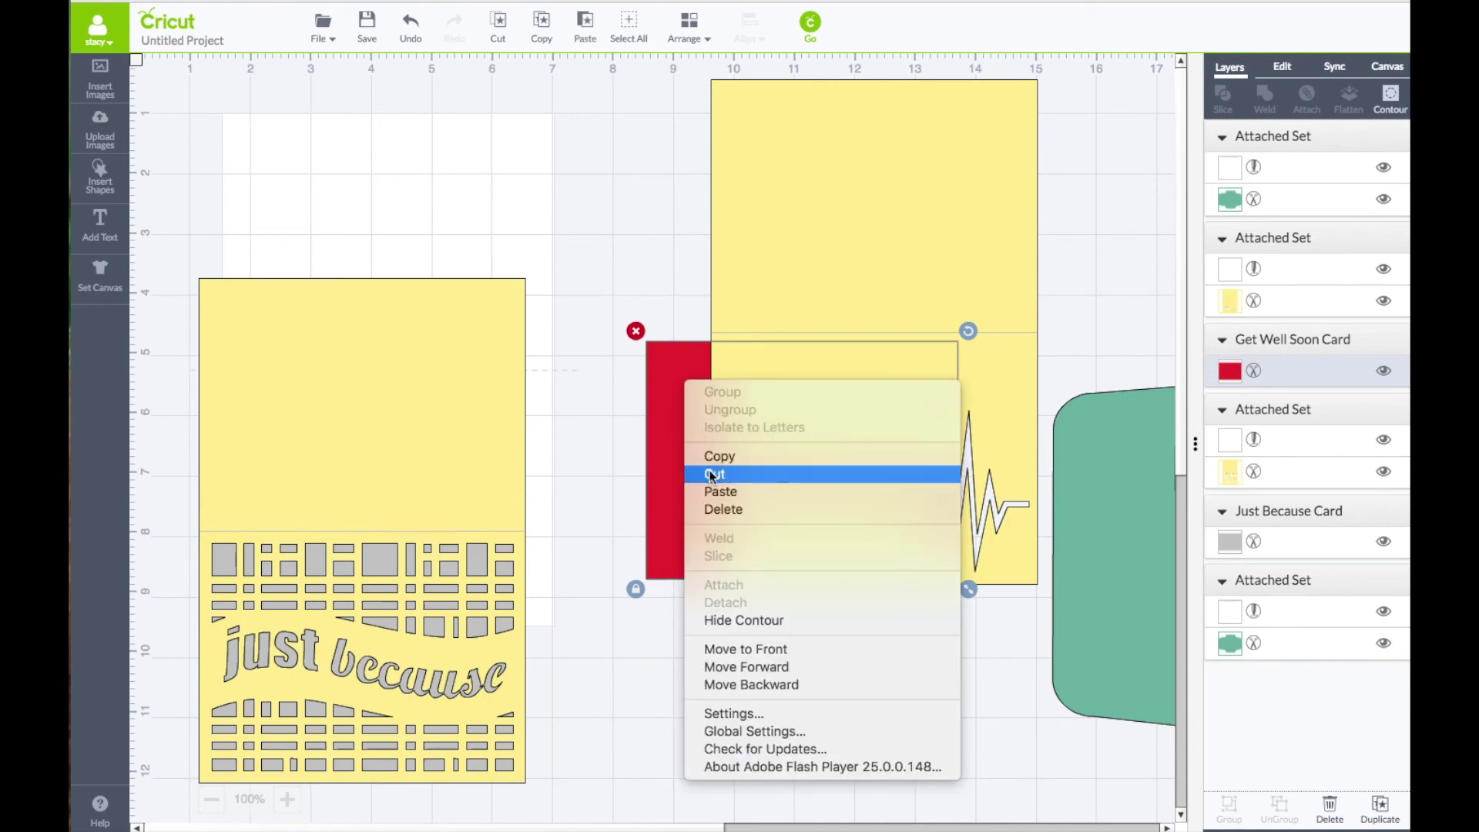
click(719, 492)
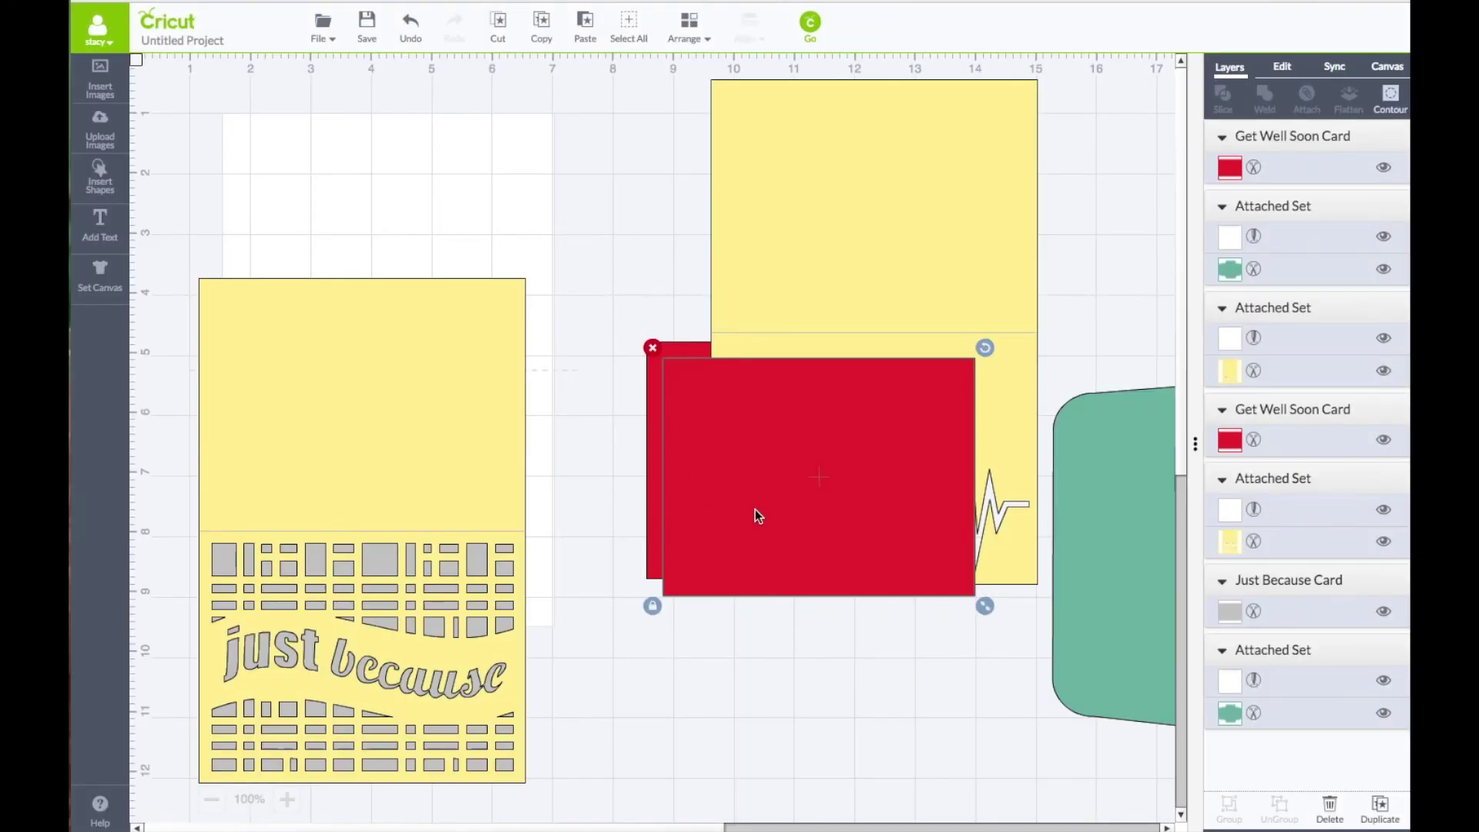
drag(755, 511, 837, 237)
drag(659, 430, 724, 428)
drag(775, 207, 738, 204)
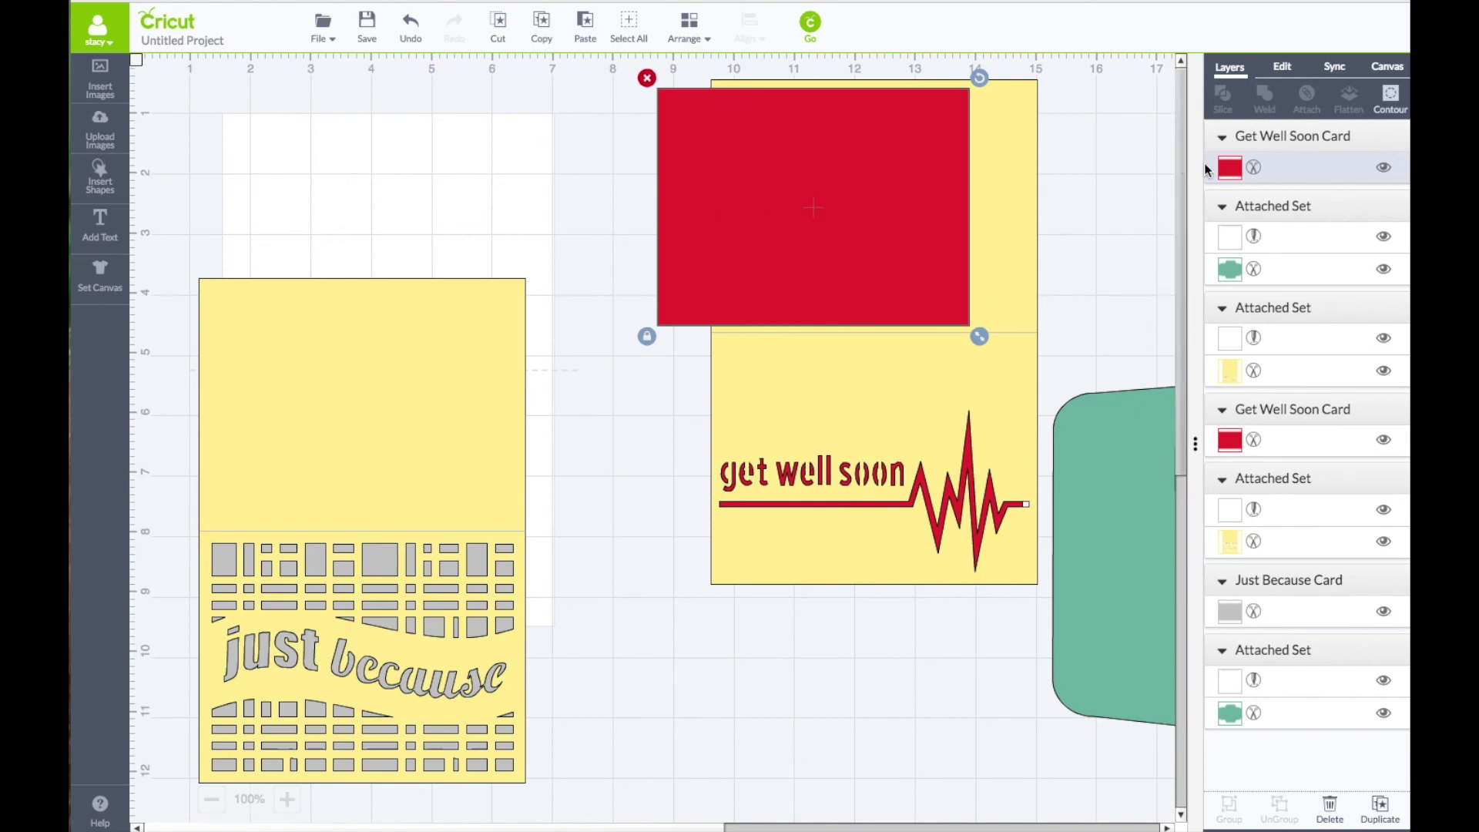
Step: Make the top insert White, align it on the card's top, and move the Just Because card aside
click(1229, 167)
click(985, 182)
drag(832, 216, 894, 218)
drag(471, 456, 592, 354)
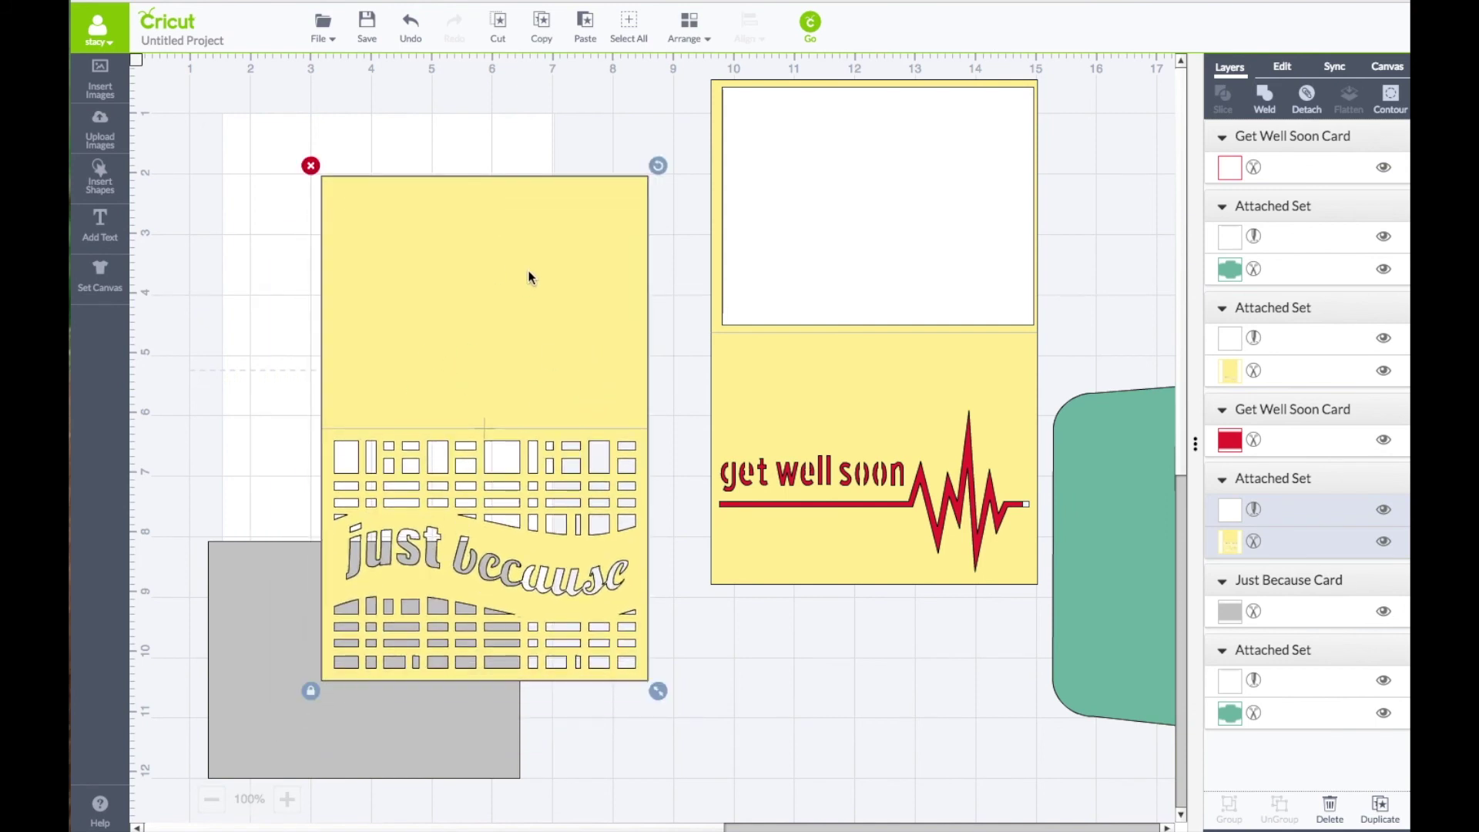
Step: Make the Just Because card Cream and move its grey card up and right
click(1230, 543)
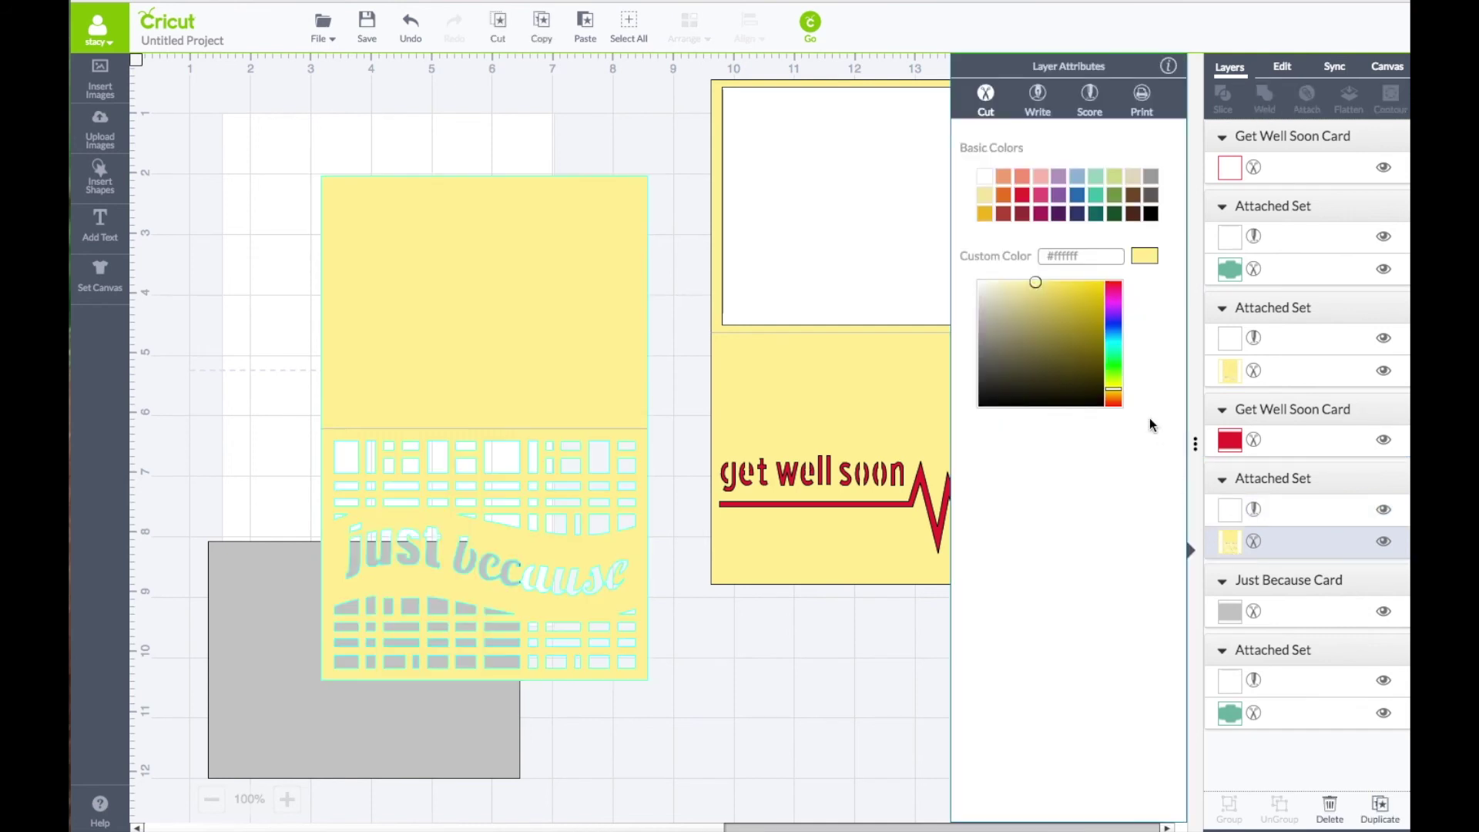
click(1132, 177)
click(678, 396)
drag(330, 707, 367, 616)
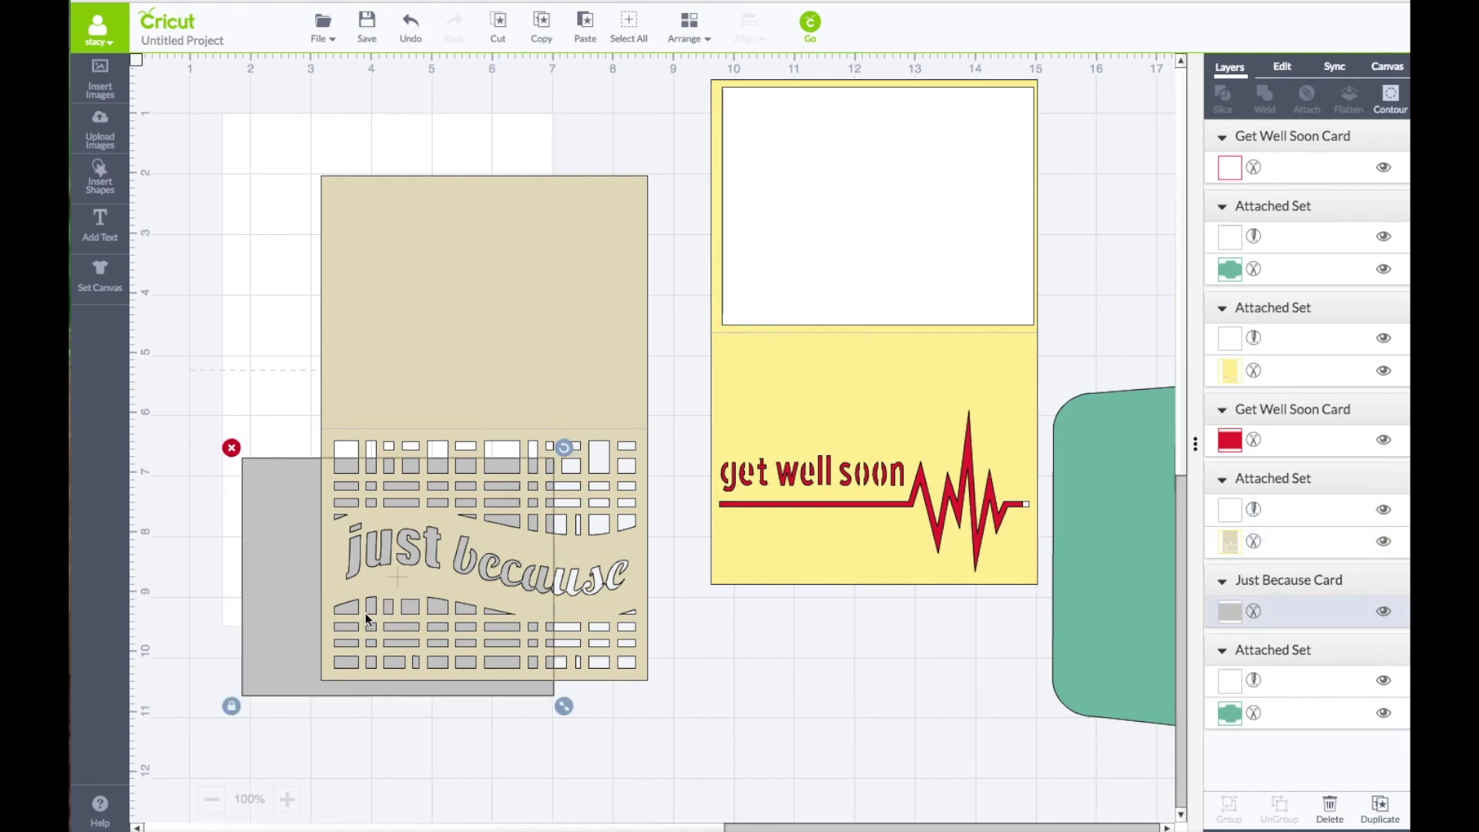
Step: Duplicate the grey card and place the copy on the cream card's upper half
right_click(280, 550)
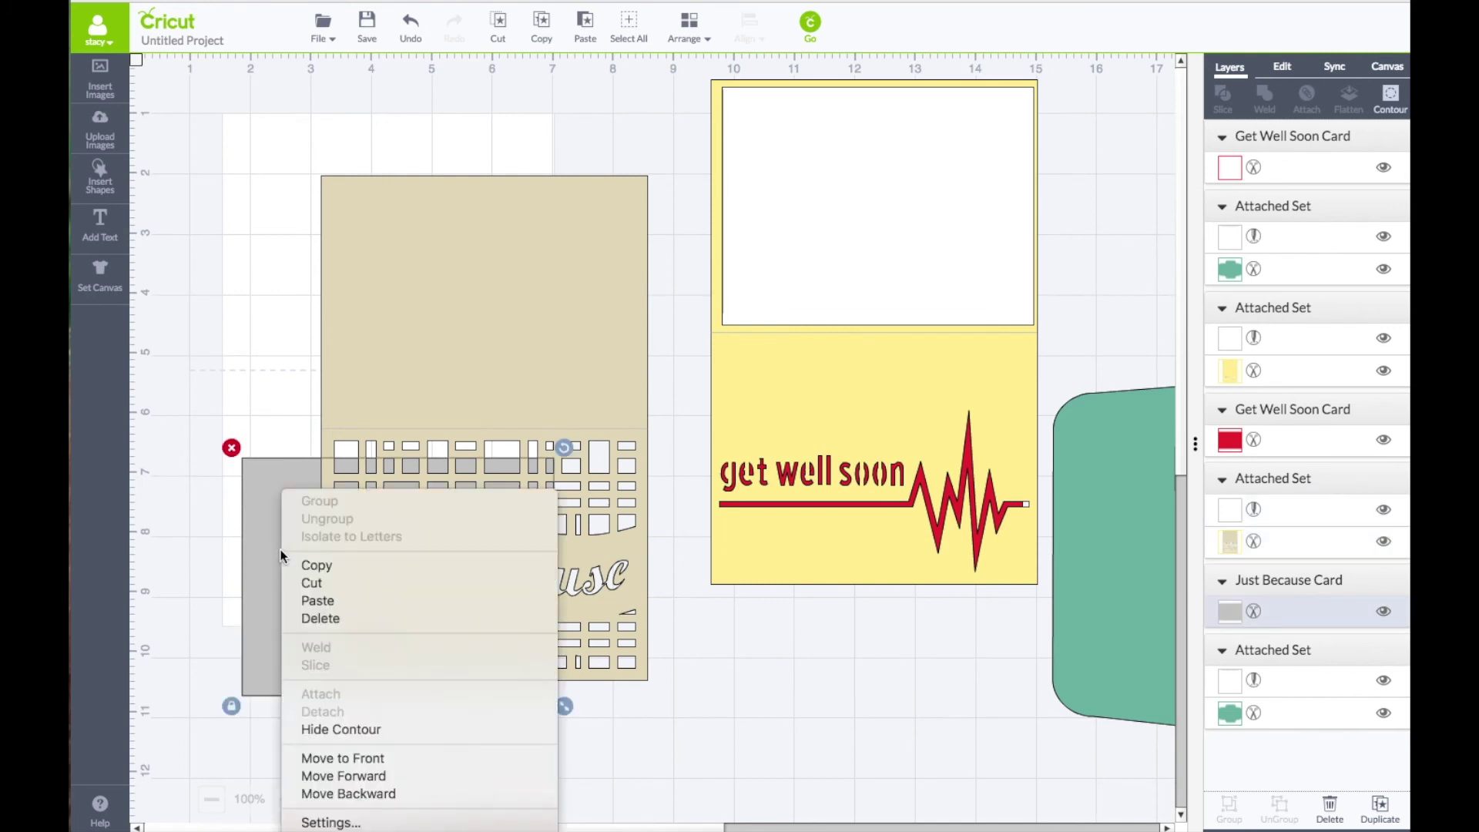
click(297, 563)
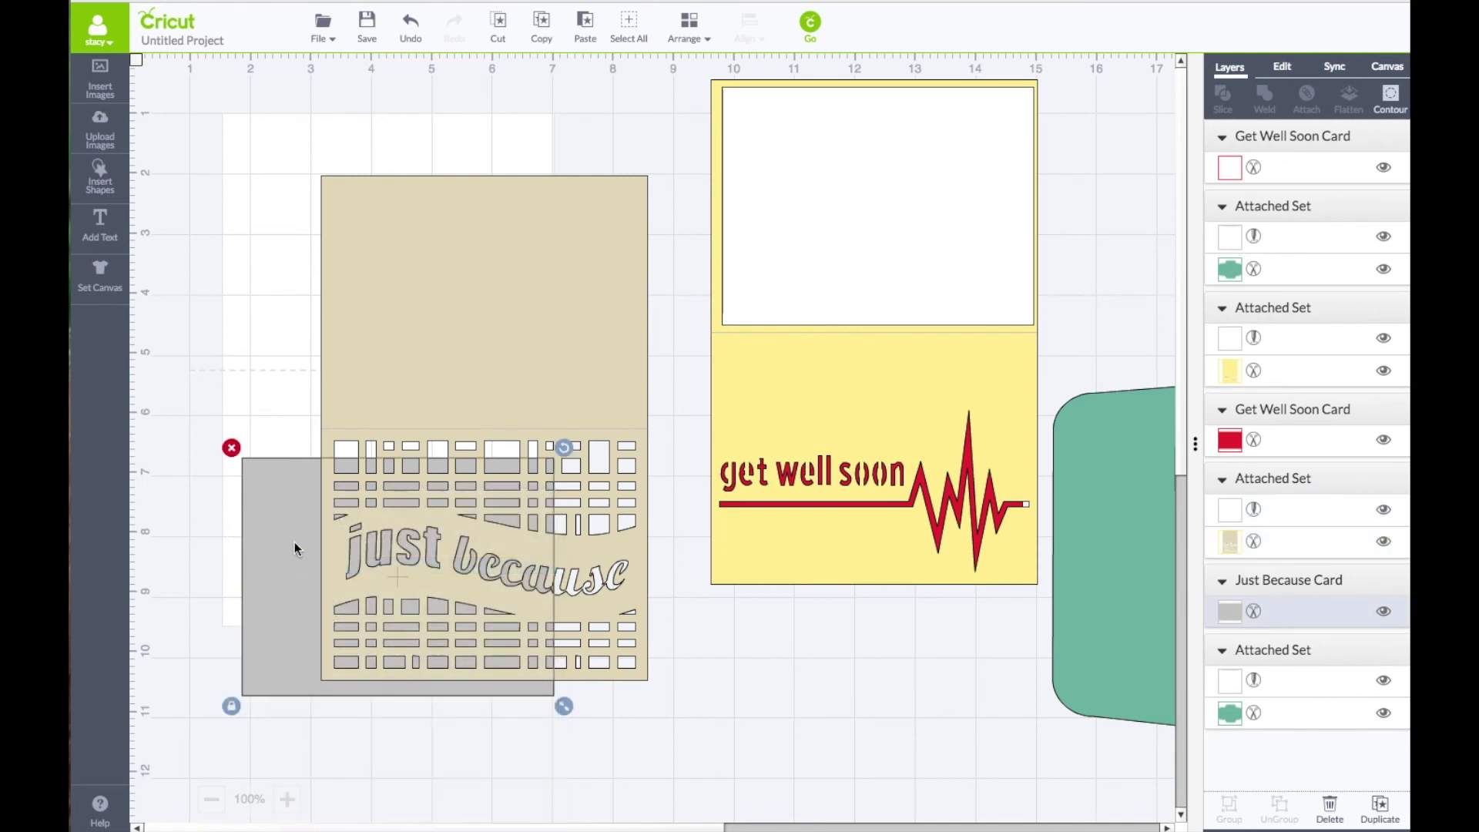
right_click(300, 529)
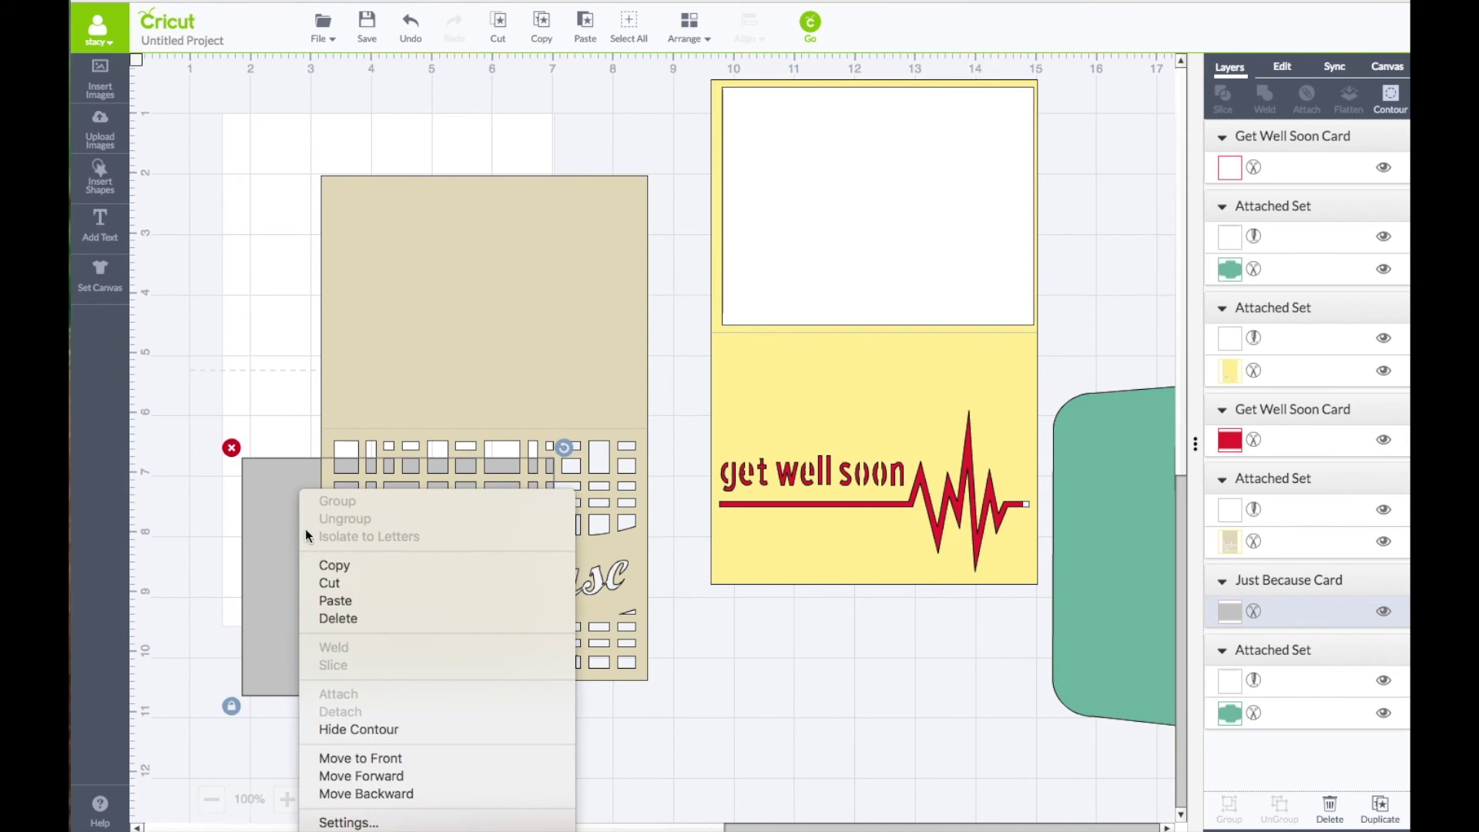
click(335, 603)
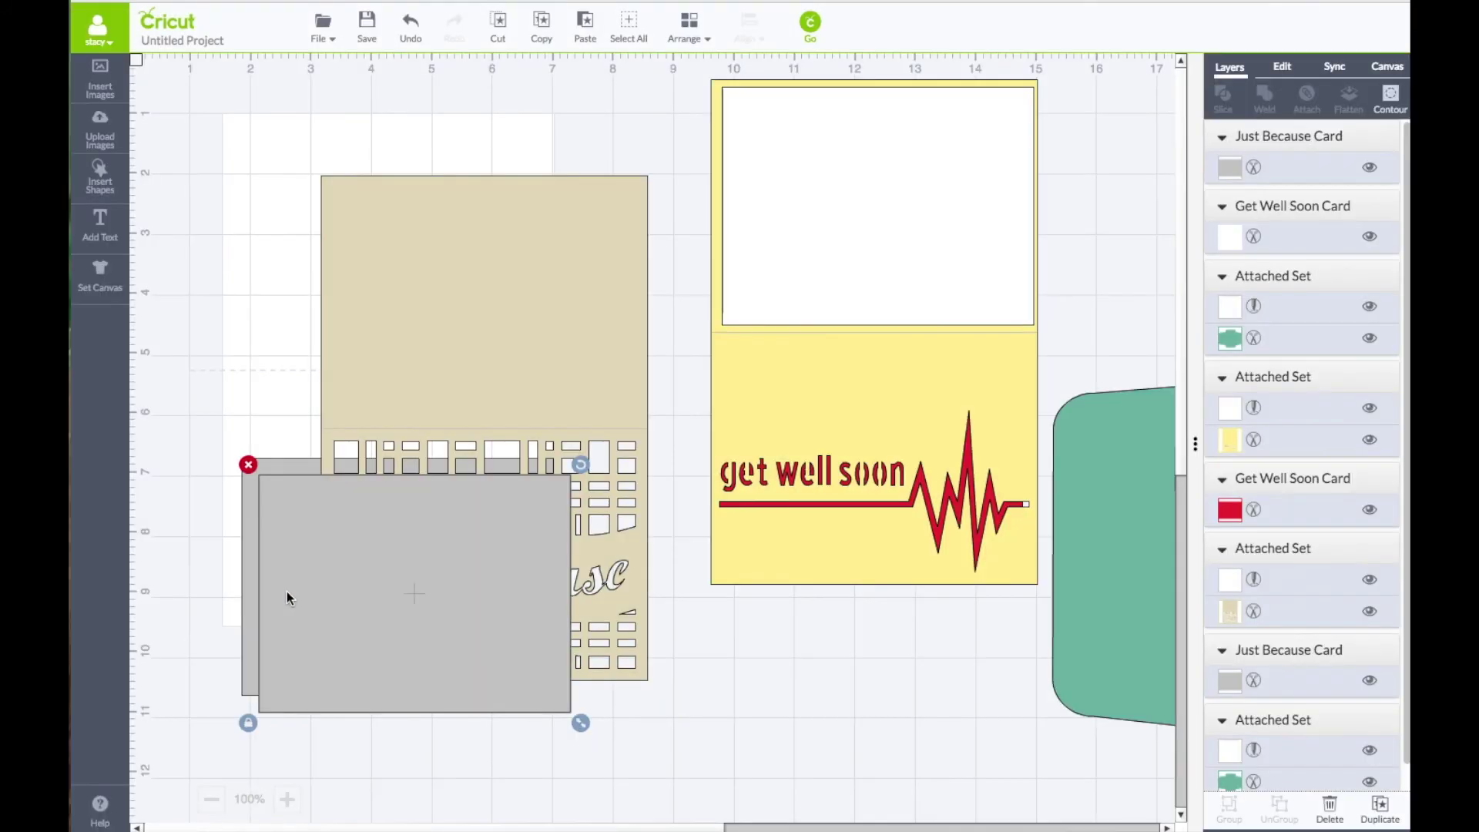
drag(287, 590, 242, 424)
drag(277, 522, 366, 503)
drag(282, 266, 340, 292)
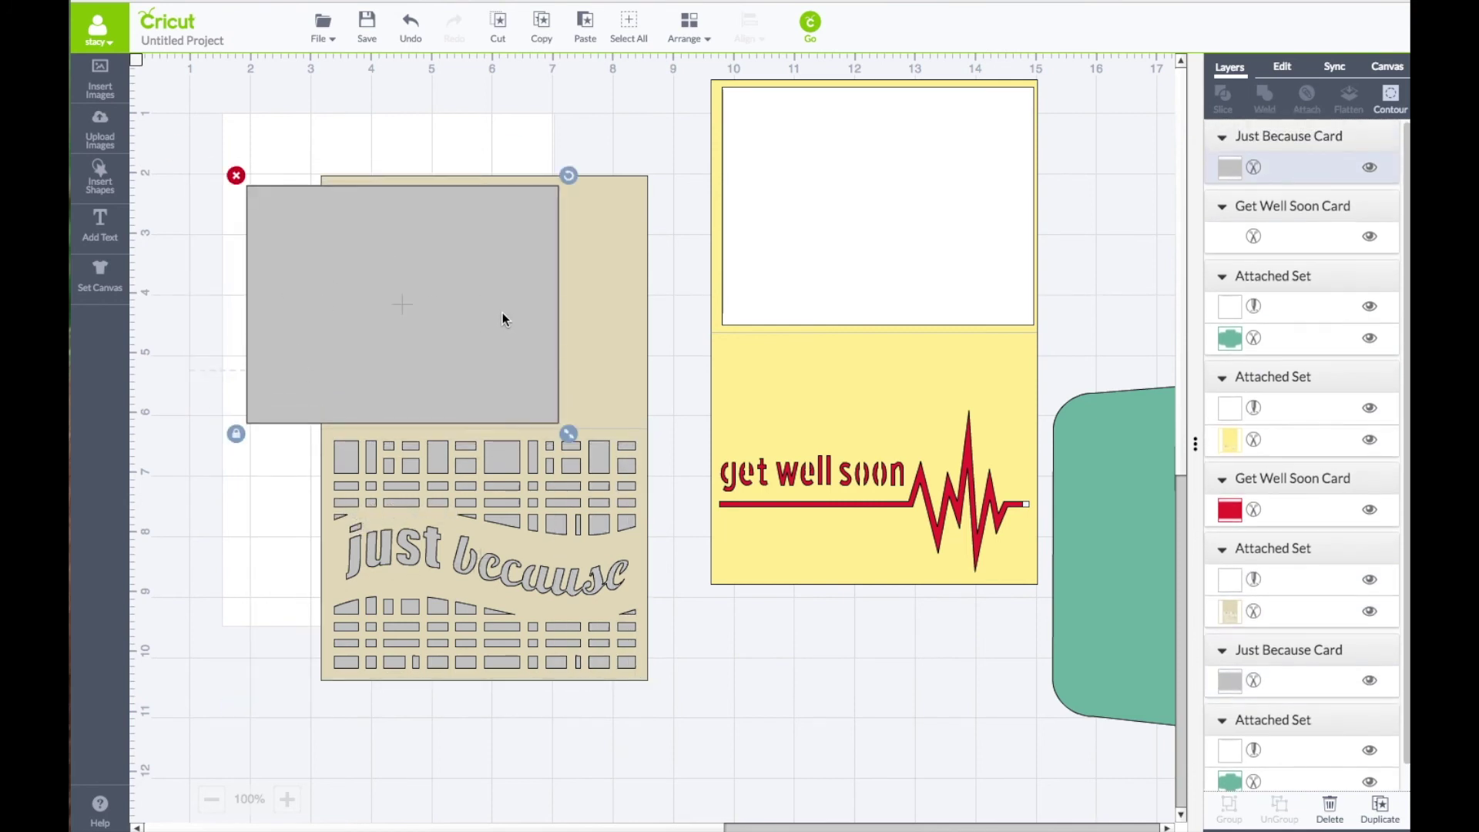
Step: Change the grey copy's colour to White
click(1228, 168)
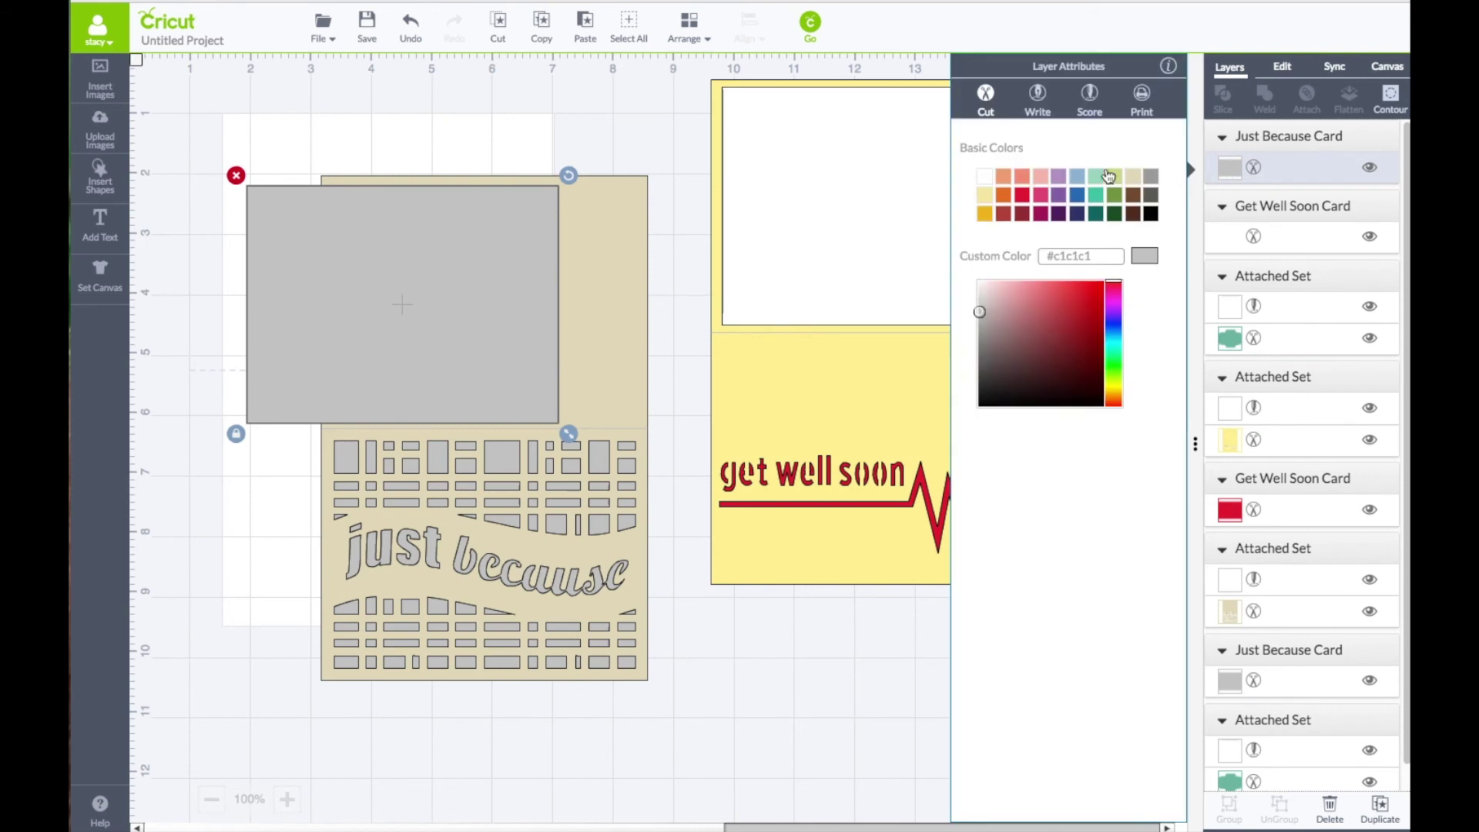
click(983, 176)
click(659, 146)
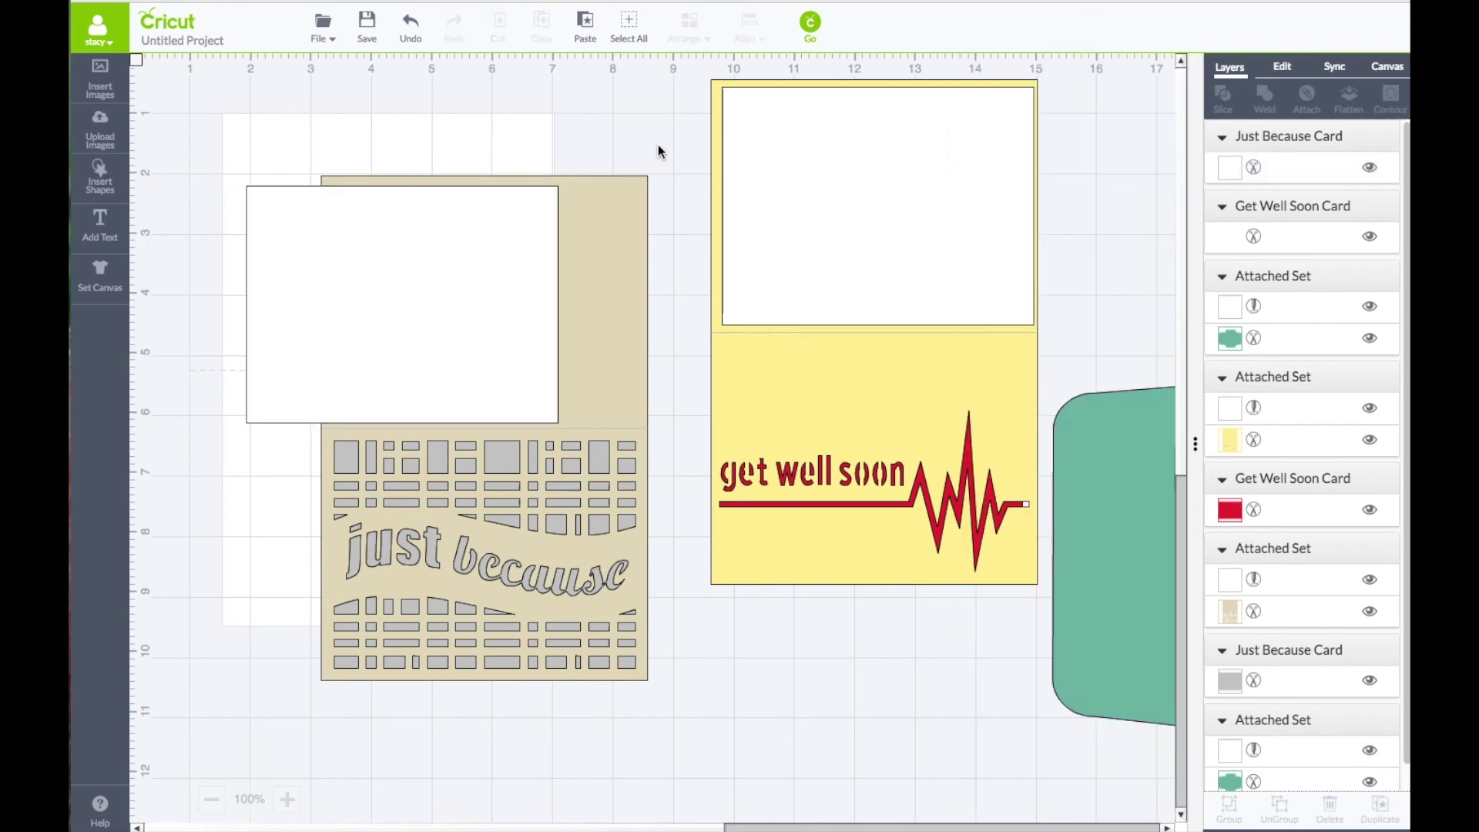
Step: Preview mats 1–7, nudging the envelope right on its mat, then close the preview
click(809, 25)
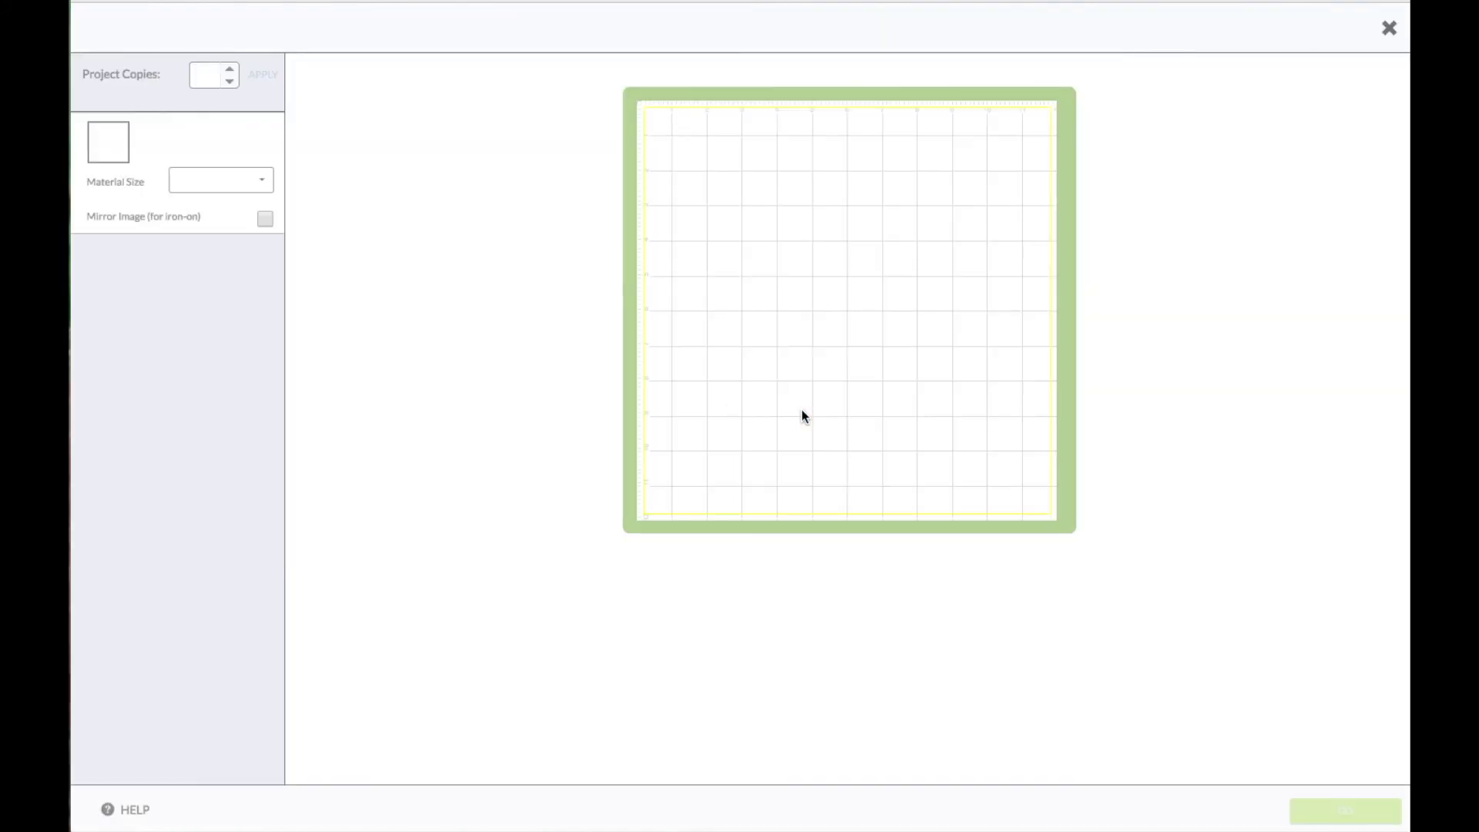
drag(806, 228, 826, 228)
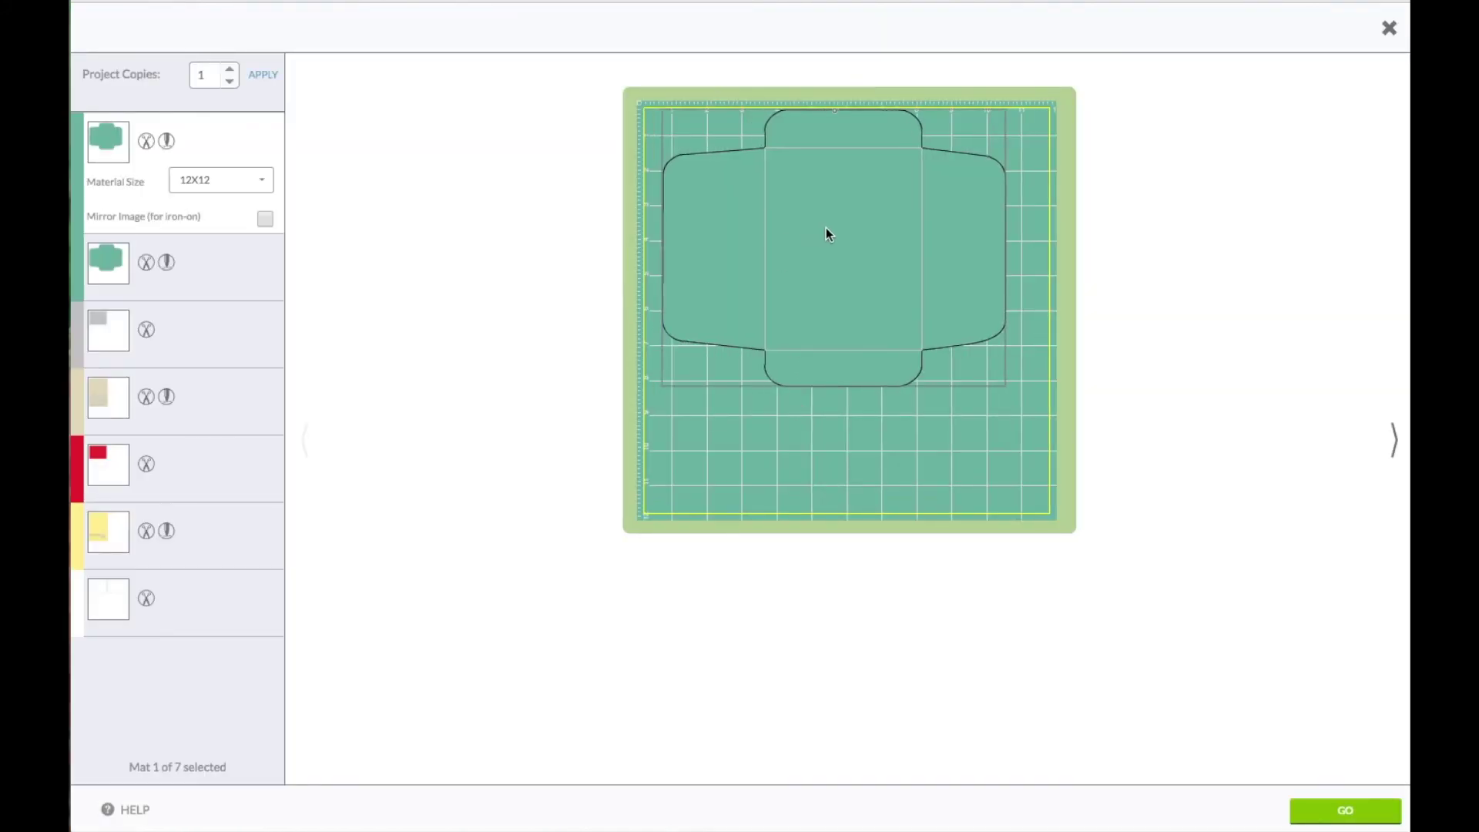
click(188, 271)
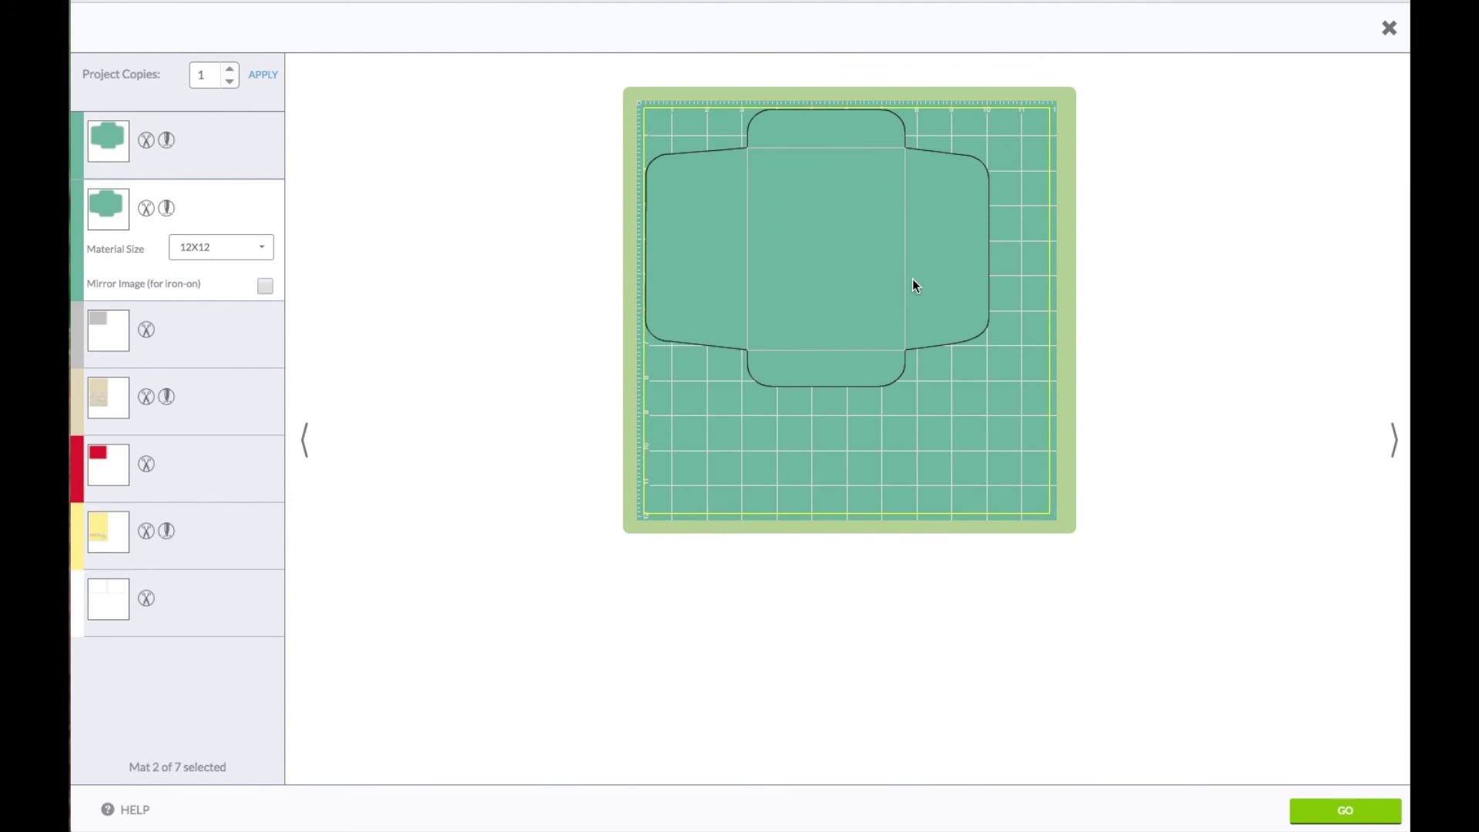
click(231, 331)
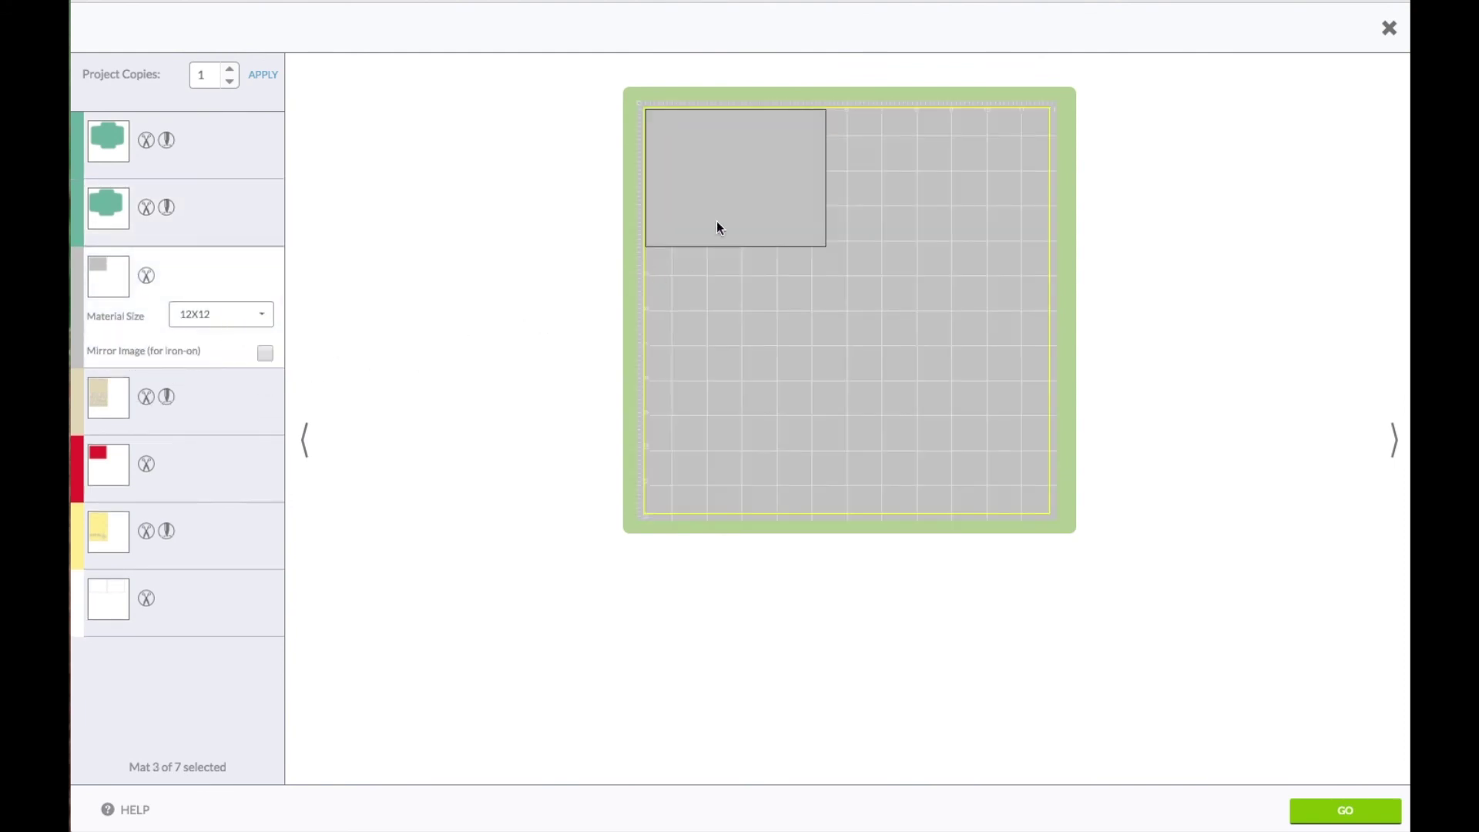
click(247, 403)
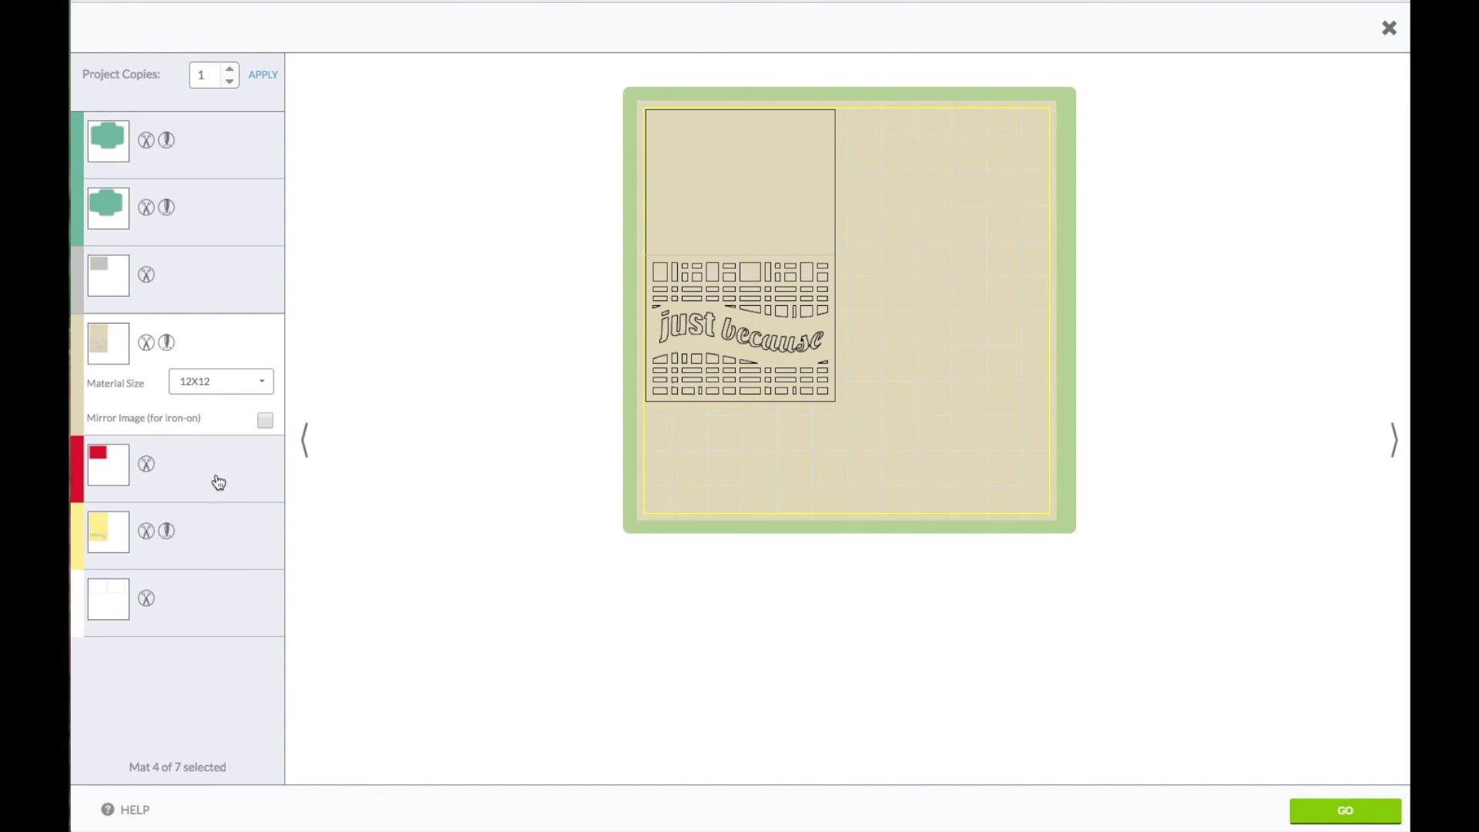
click(218, 483)
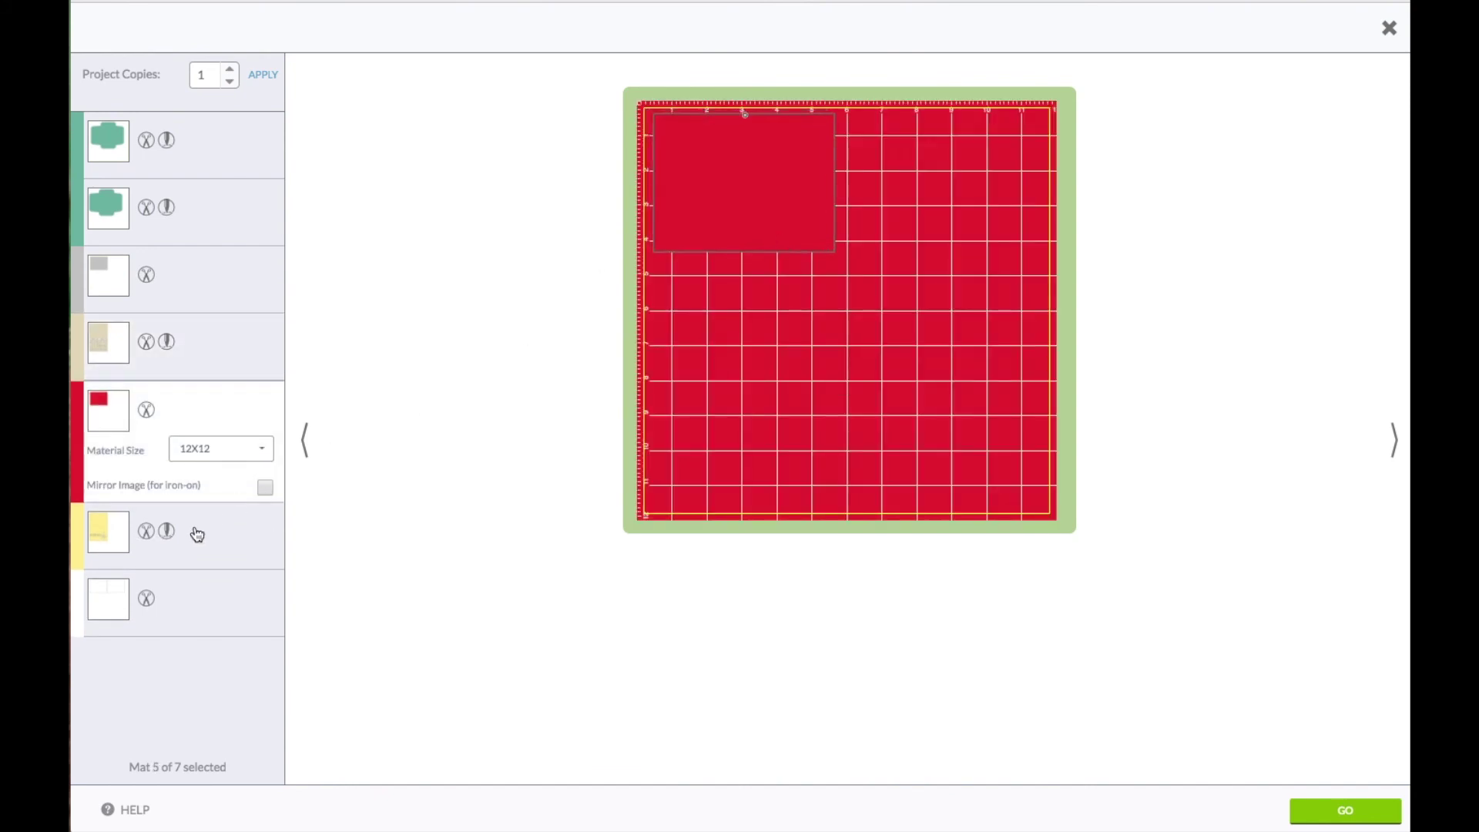
click(196, 531)
click(198, 607)
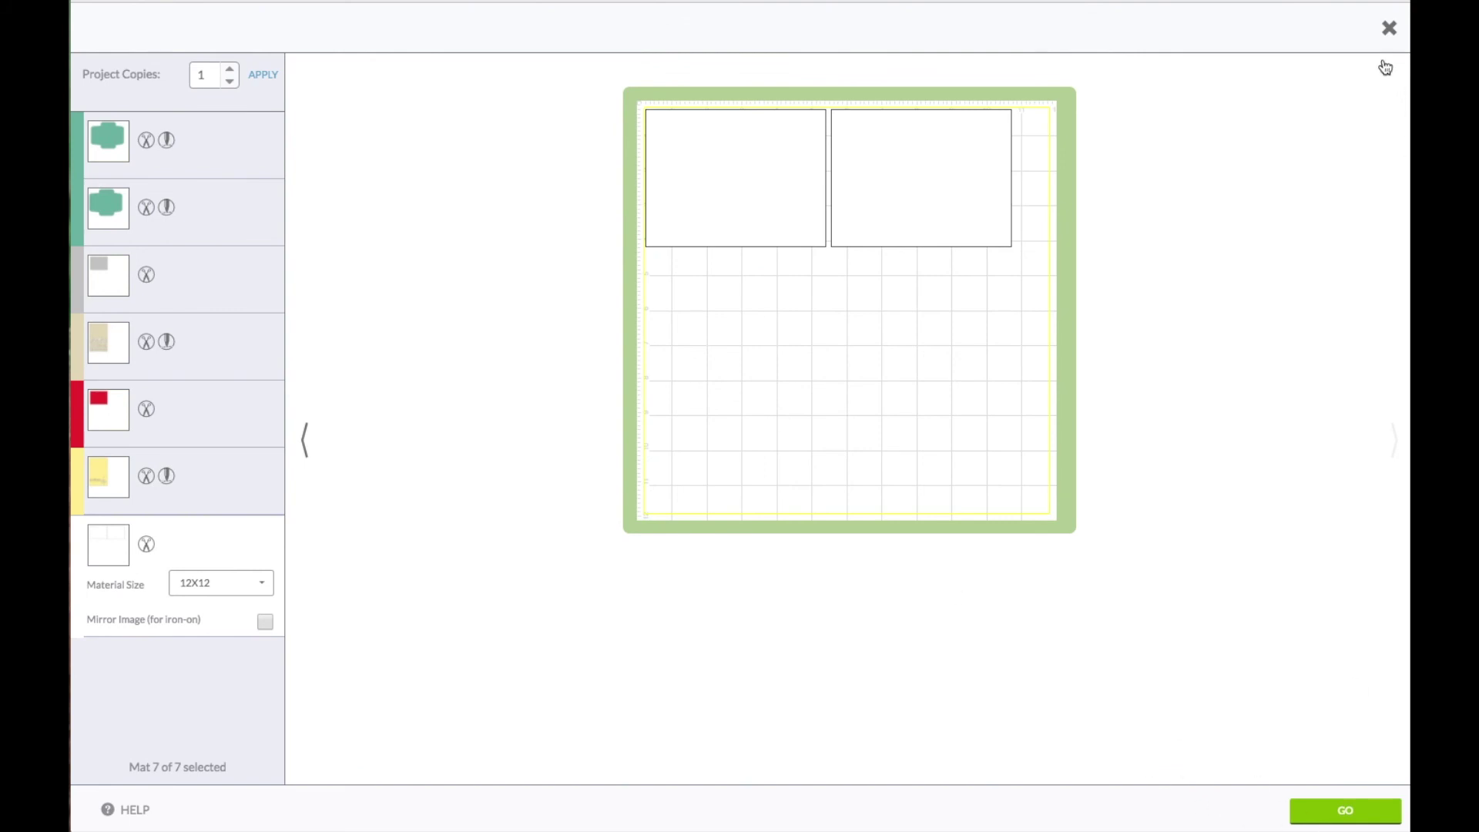
click(1389, 27)
Step: Move the cream card aside, recolour the grey Just Because card White, and reopen the preview
click(653, 515)
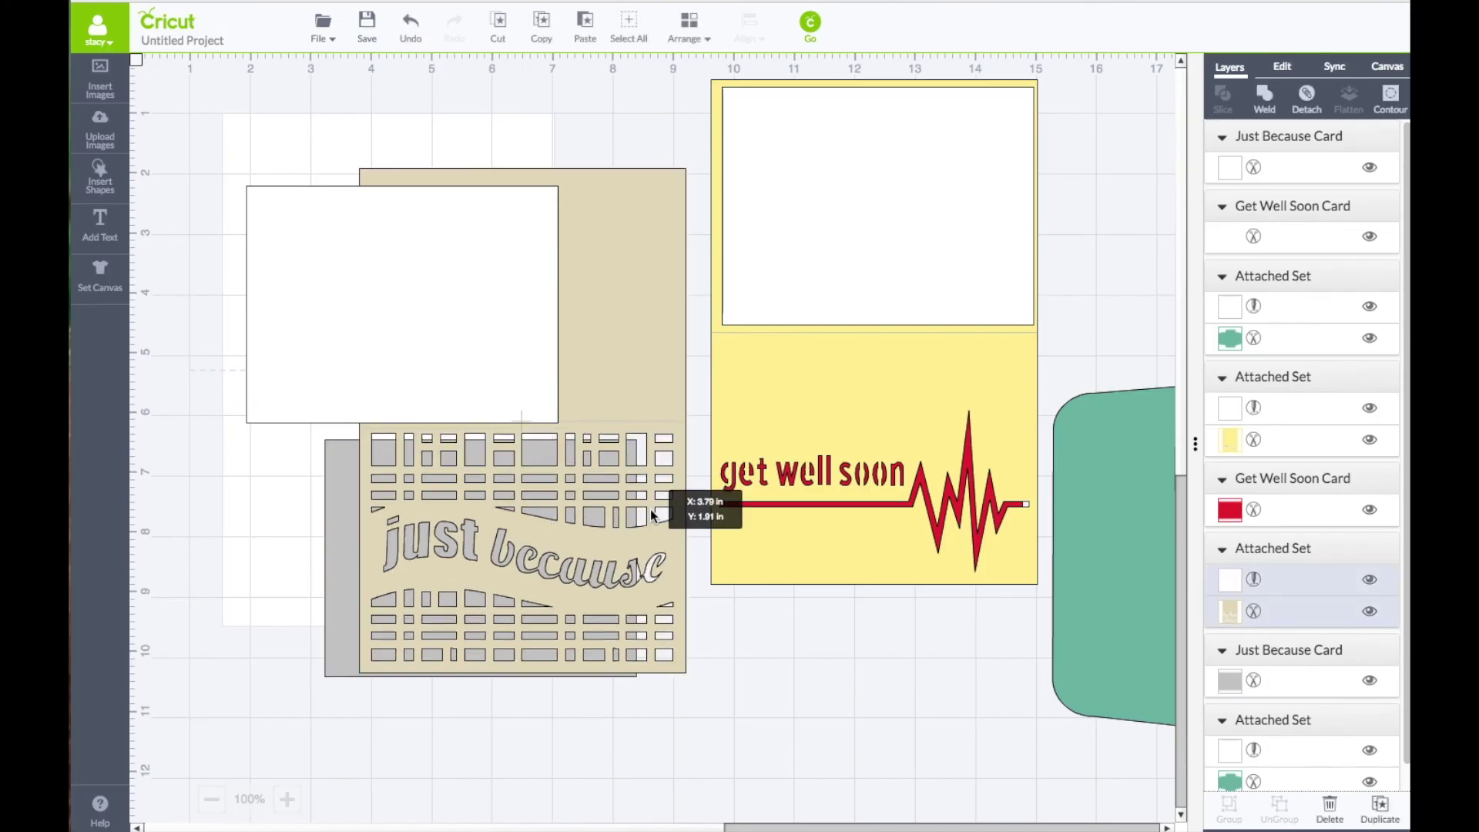
click(341, 510)
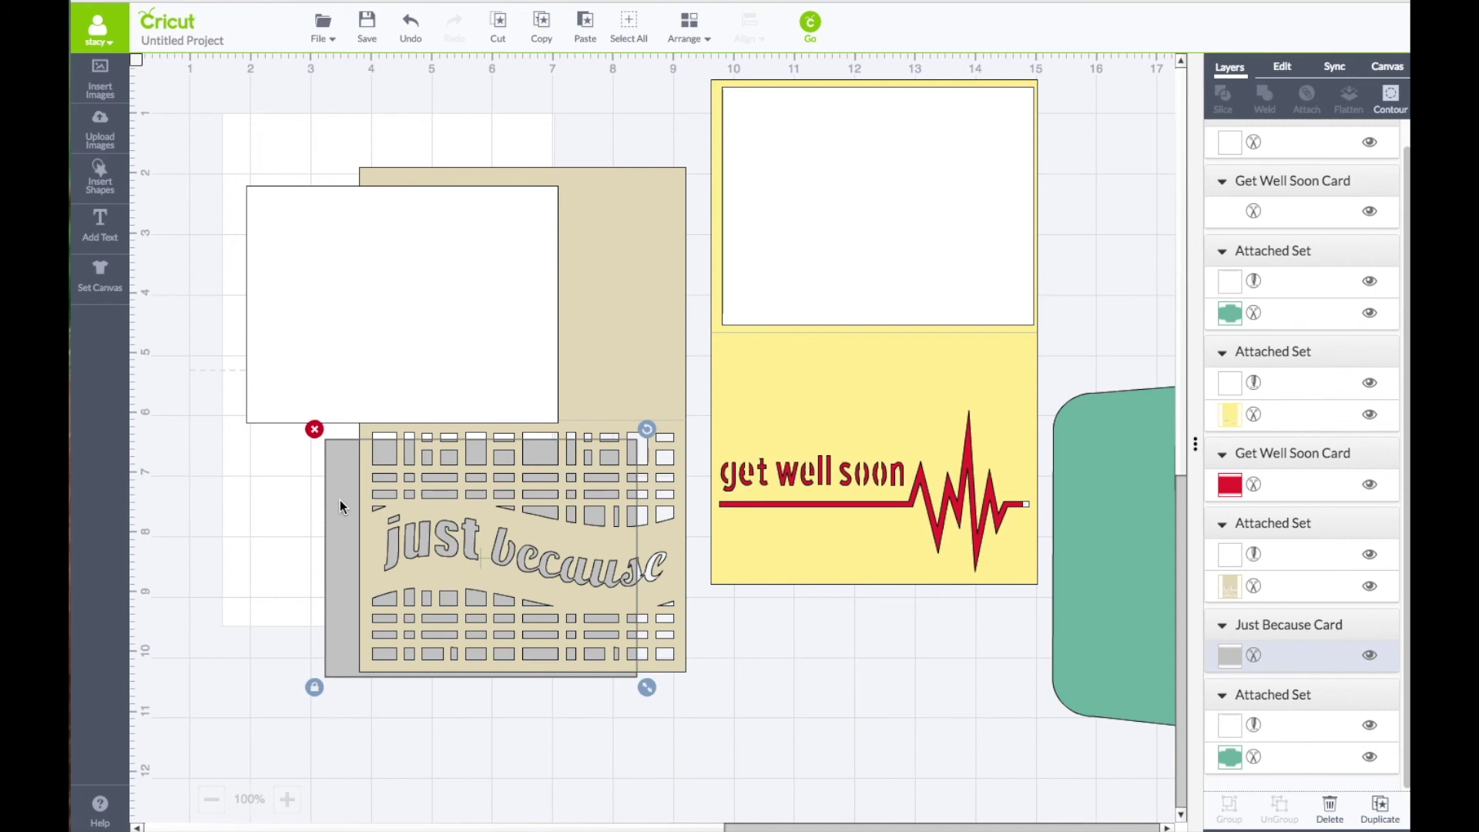
right_click(335, 550)
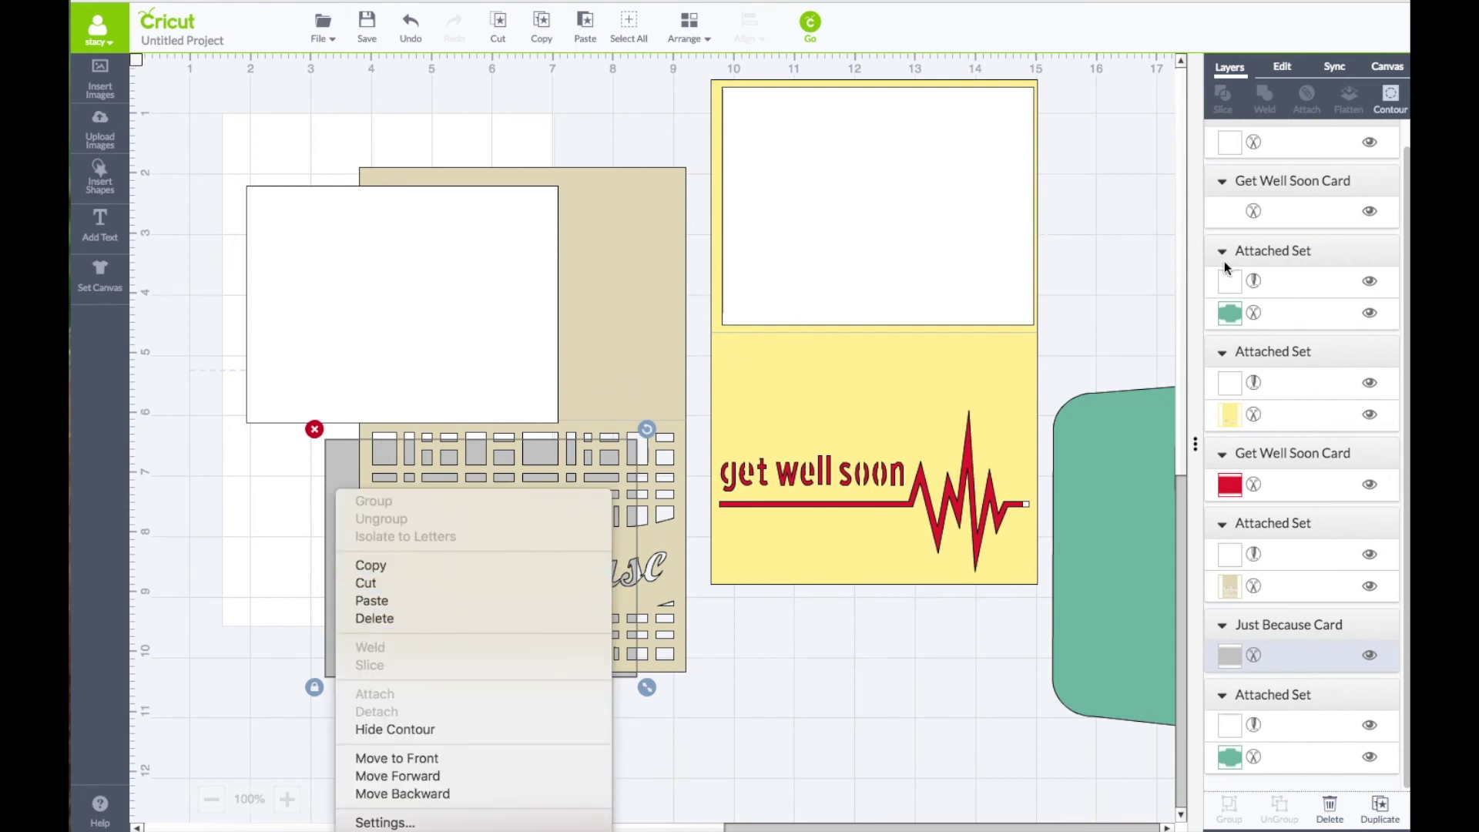
click(1227, 656)
click(1227, 656)
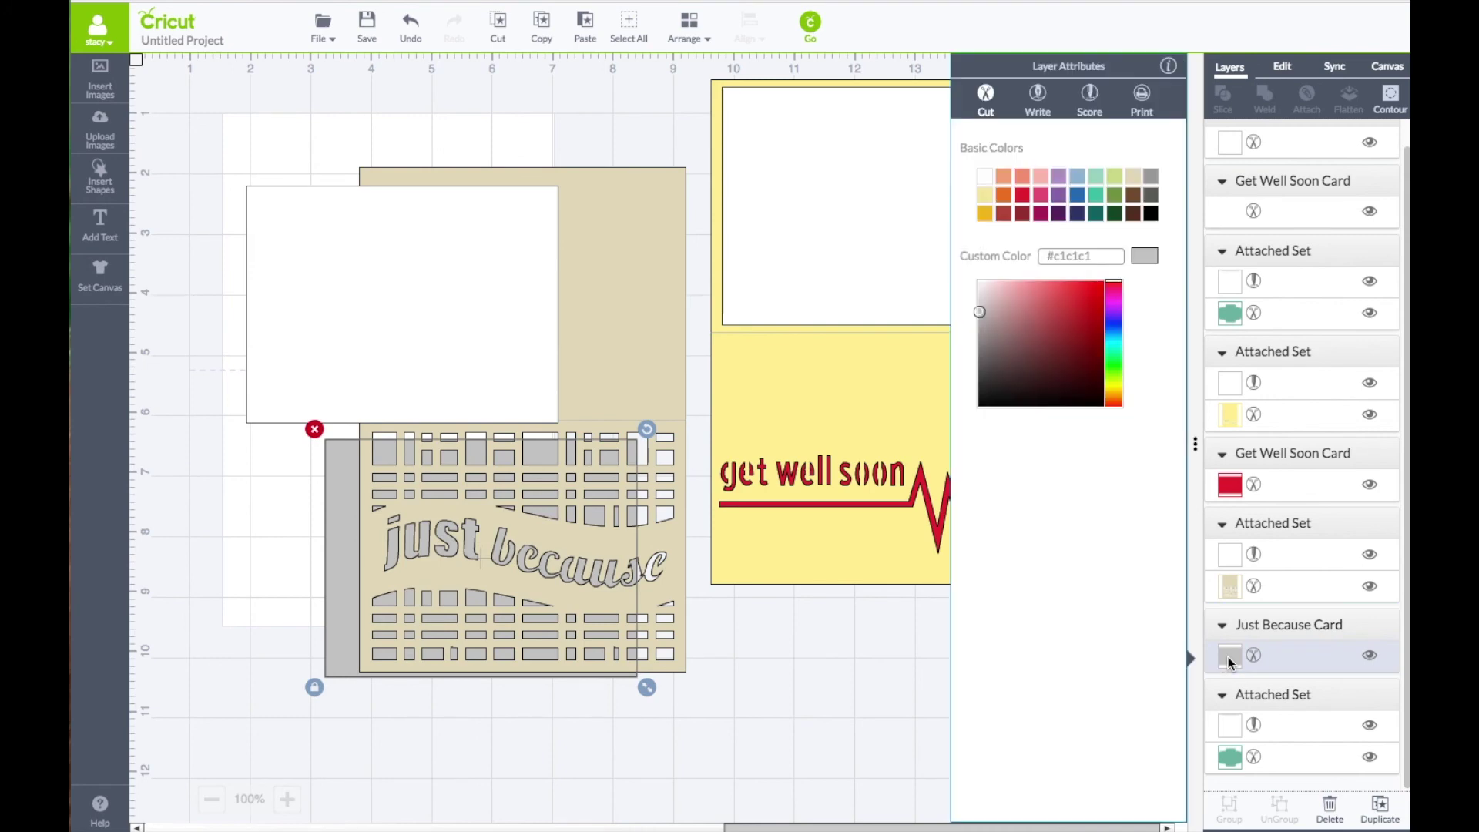
click(985, 176)
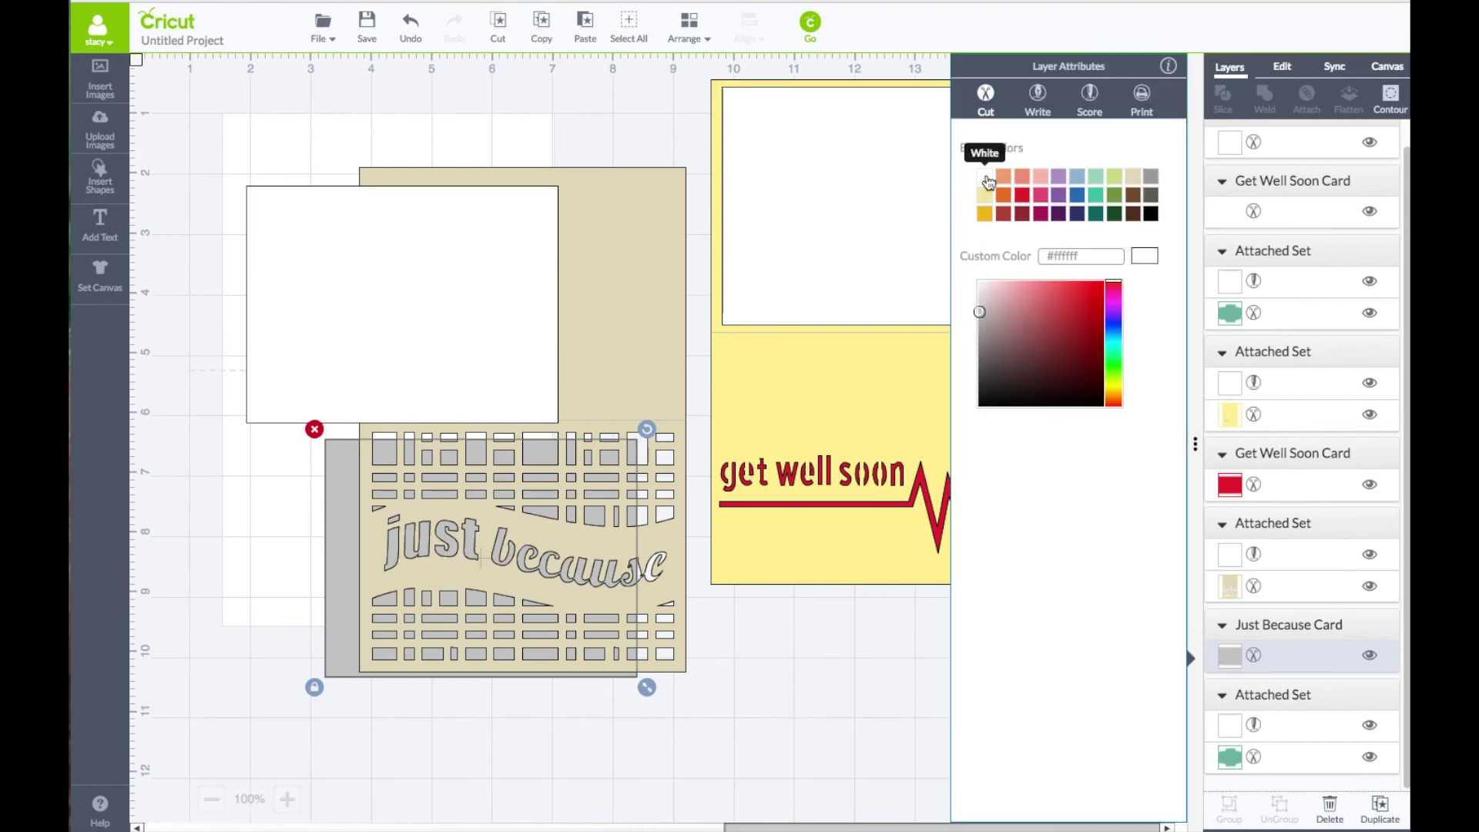
click(812, 28)
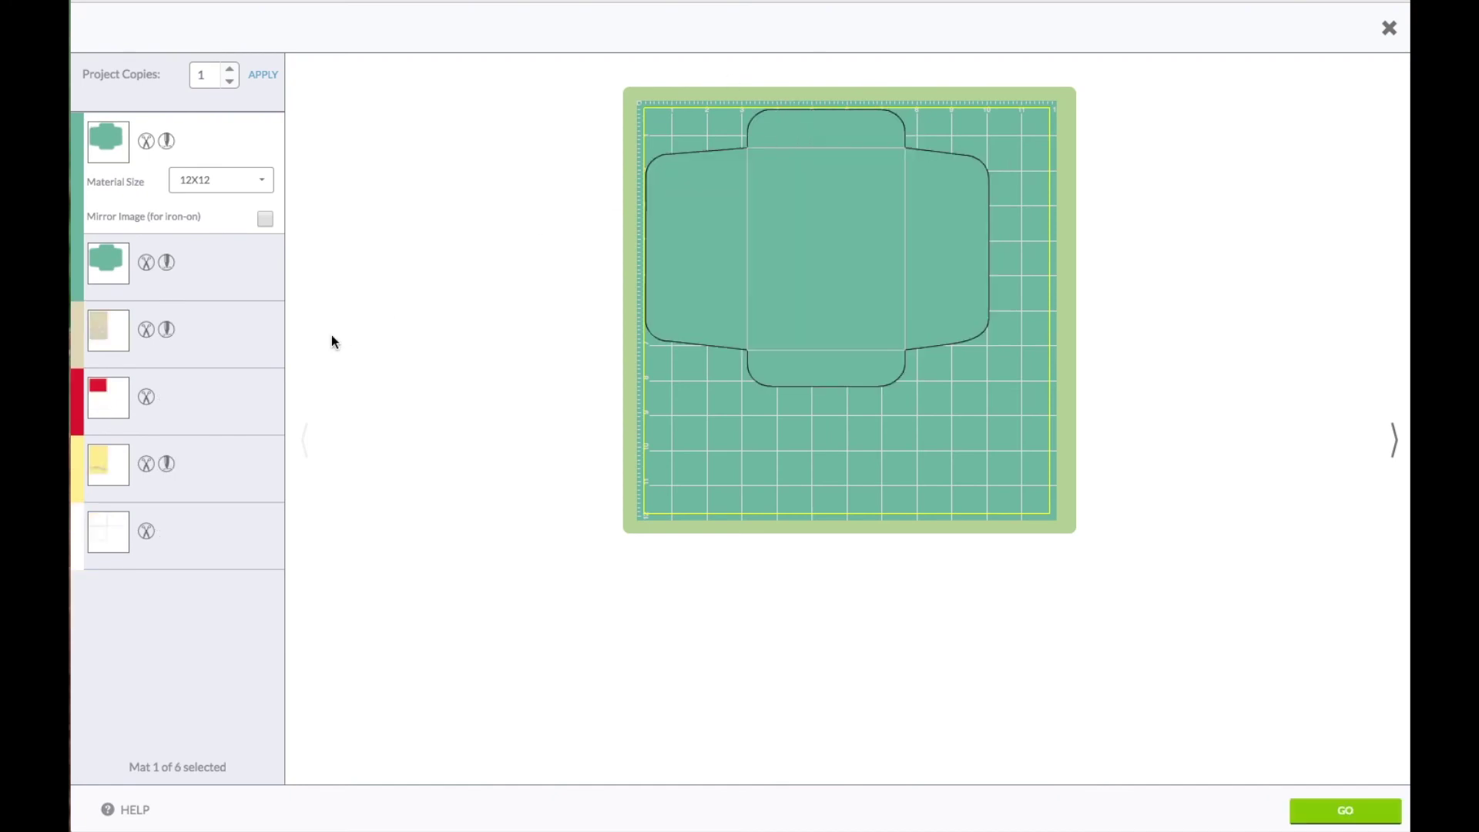
Step: Select the sixth, white mat of three rectangles and continue to the load-and-cut screen
click(210, 544)
click(1330, 807)
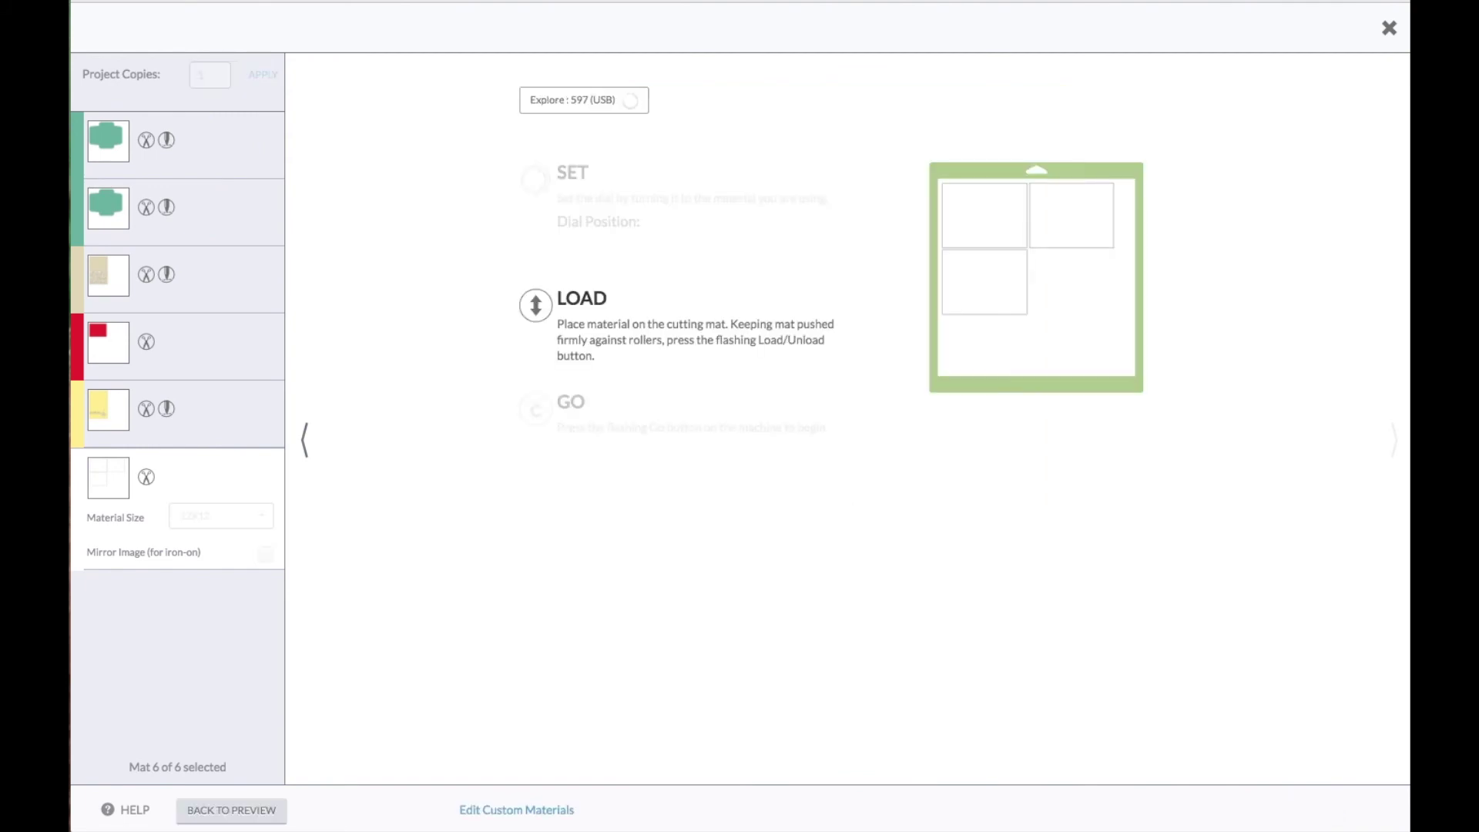